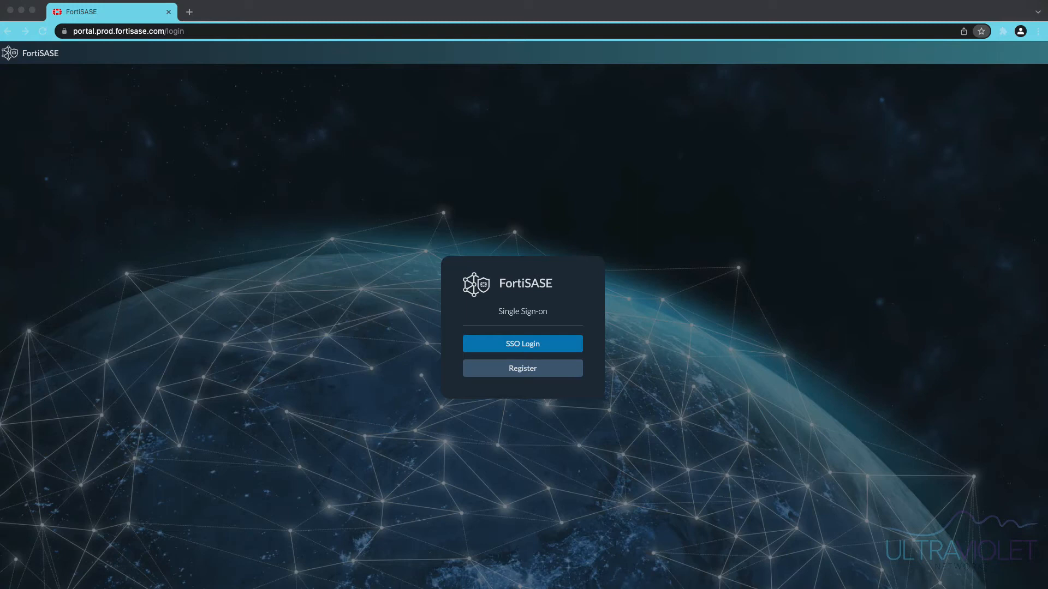
- Sign in to the portal through single sign-on and review the endpoint protection and user-based agent entitlements
click(522, 344)
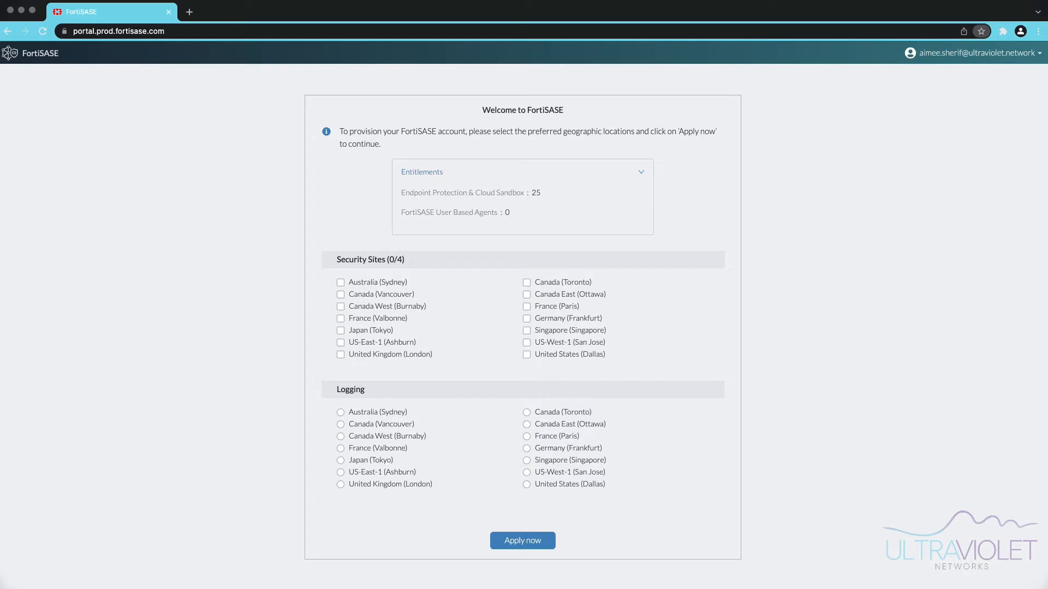
drag(541, 193, 525, 193)
click(533, 194)
drag(409, 213, 502, 213)
click(410, 214)
- Select US-East-1 (Ashburn), Canada (Toronto), Canada East (Ottawa) and US-West-1 (San Jose) as the security sites
click(414, 342)
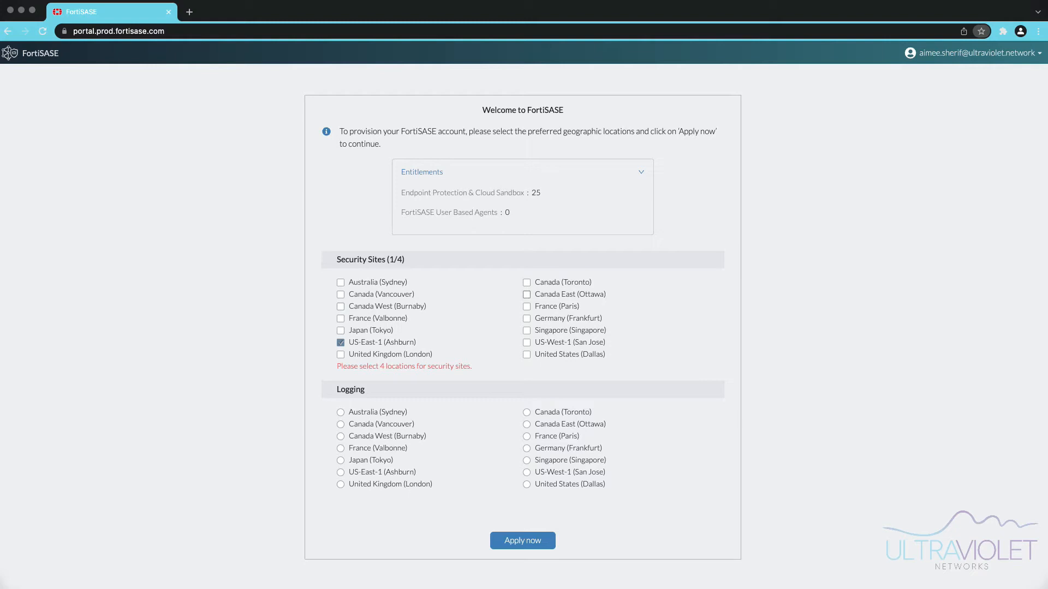
click(526, 283)
click(527, 295)
click(527, 342)
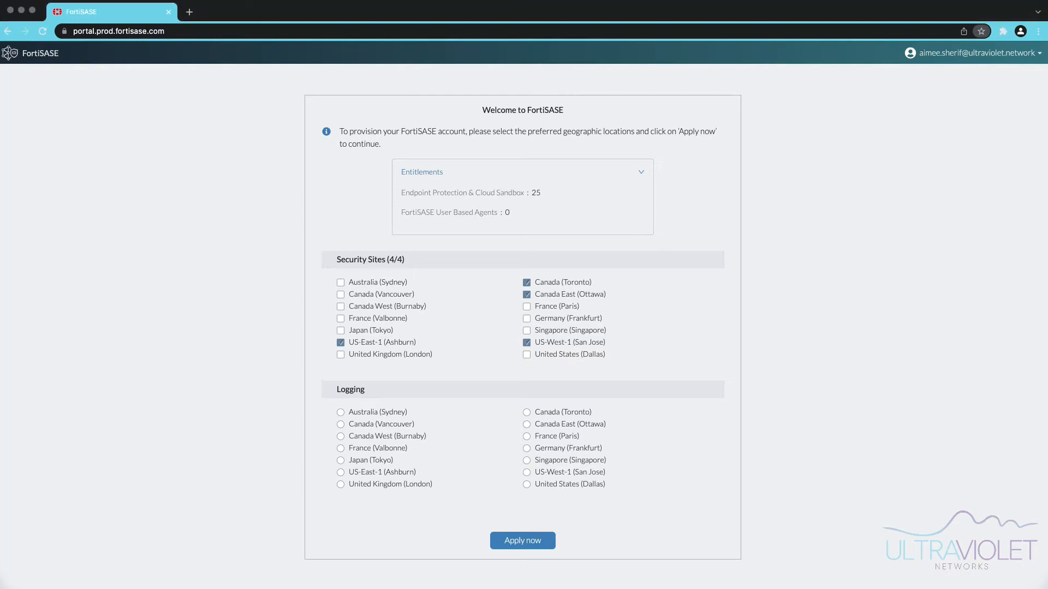
- Choose US-East-1 (Ashburn) as the logging location, apply the provisioning and reload the portal
click(341, 472)
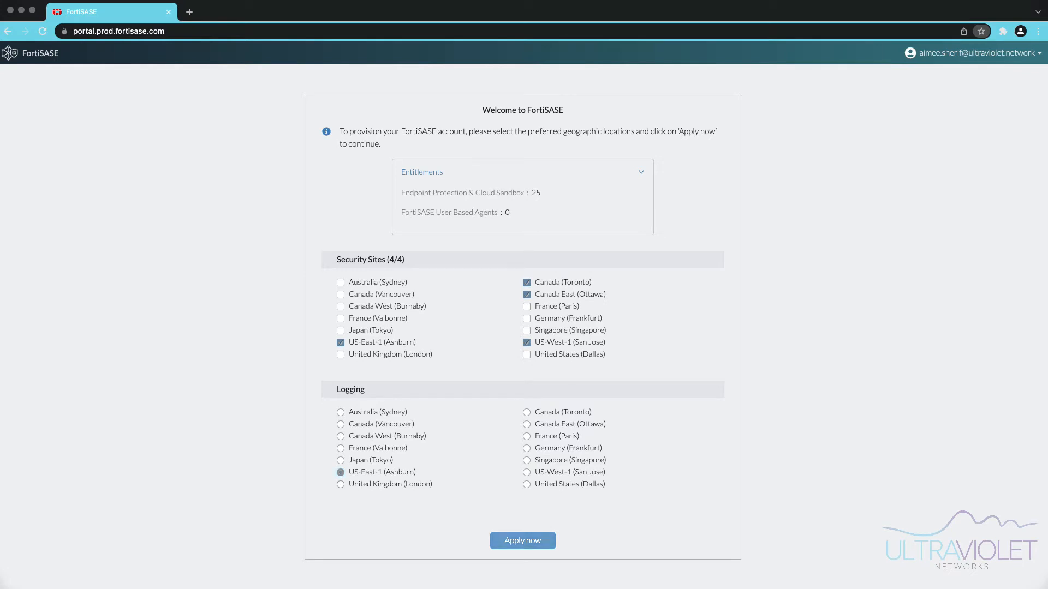
click(522, 540)
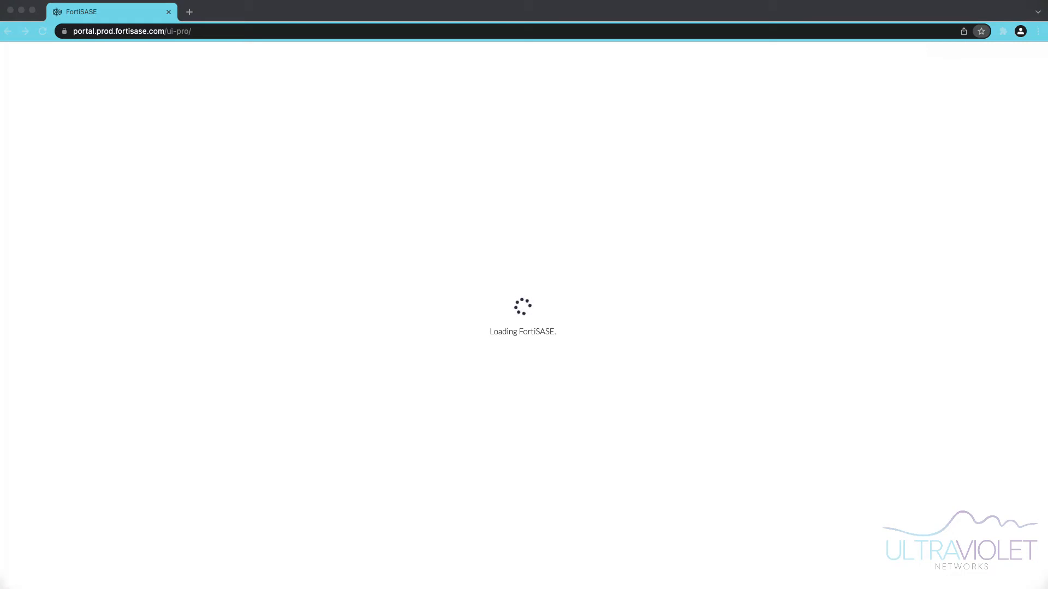
click(43, 32)
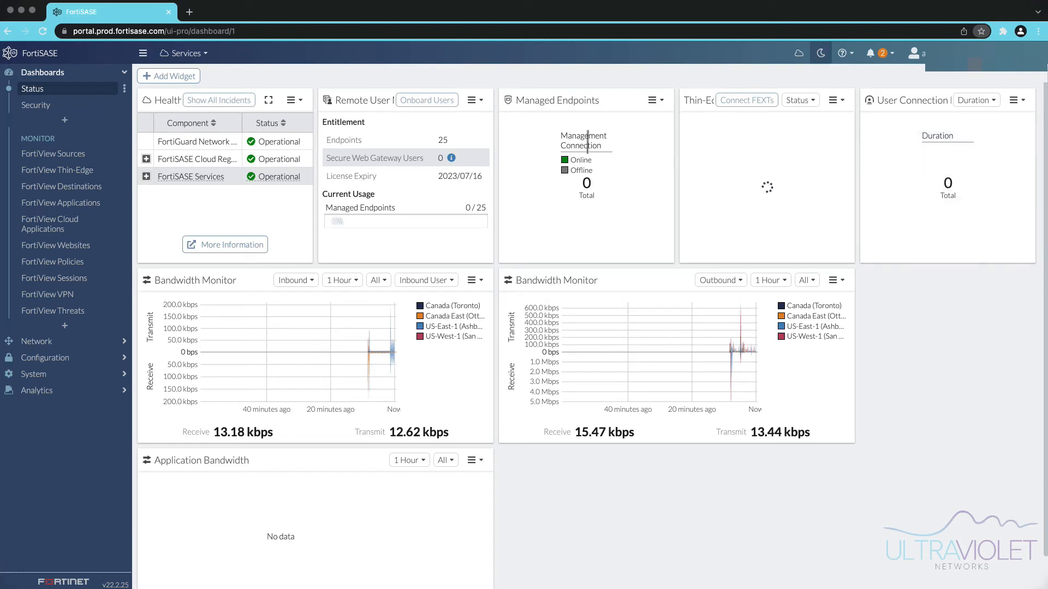
- Expand the cloud regions and FortiSASE Services in the health widget and examine the status of their components
click(146, 159)
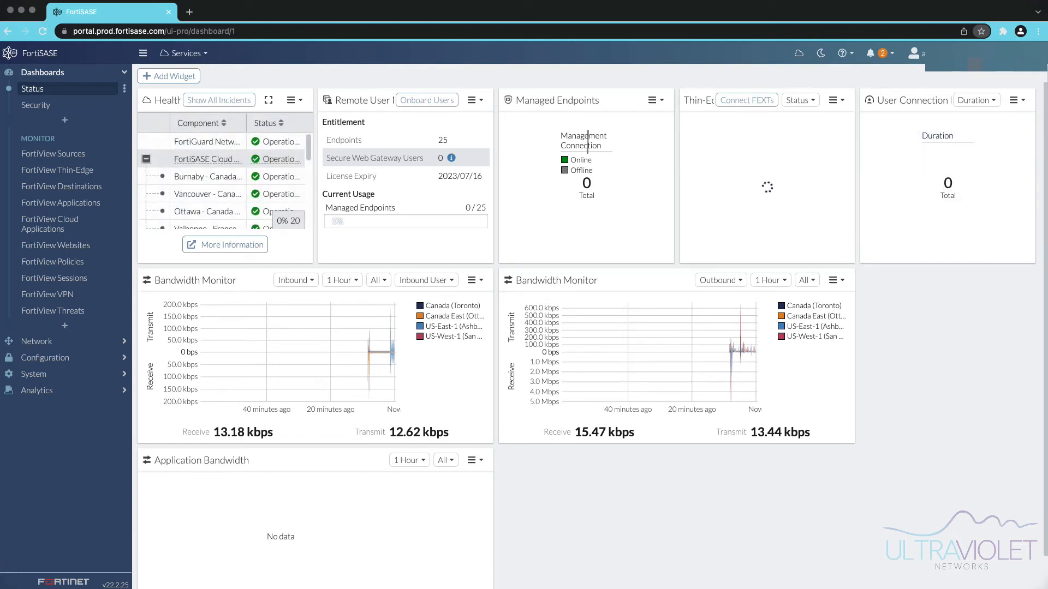
scroll(221, 183, down, 1)
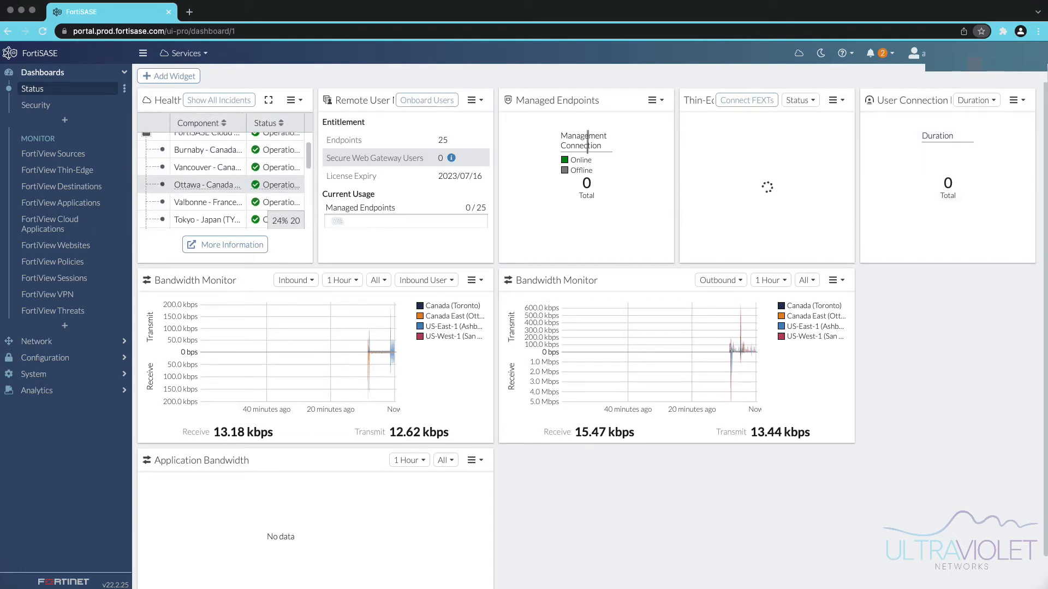
scroll(221, 186, down, 1)
scroll(221, 208, down, 5)
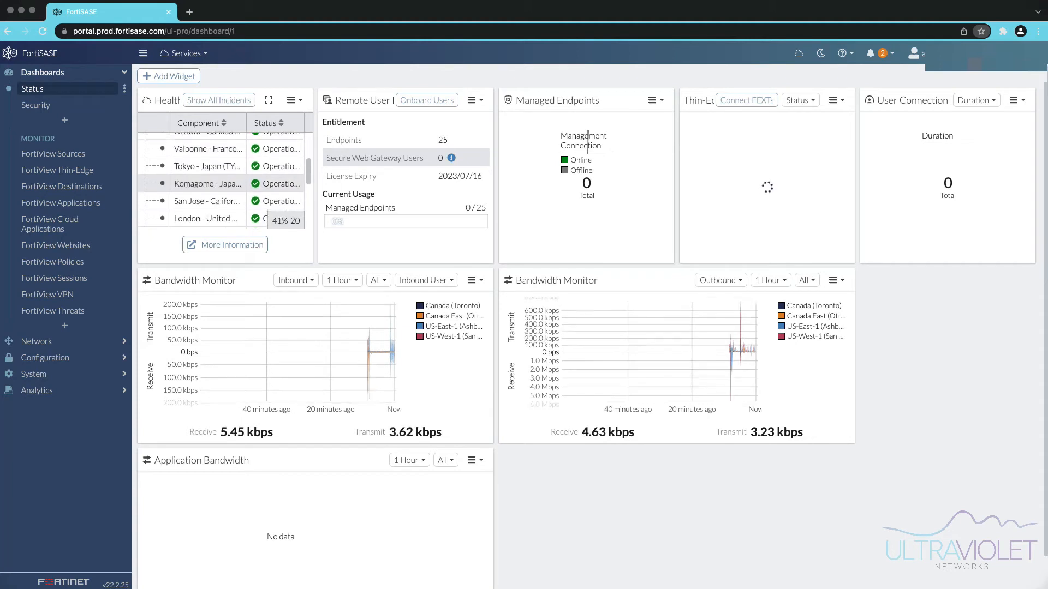
scroll(221, 180, down, 4)
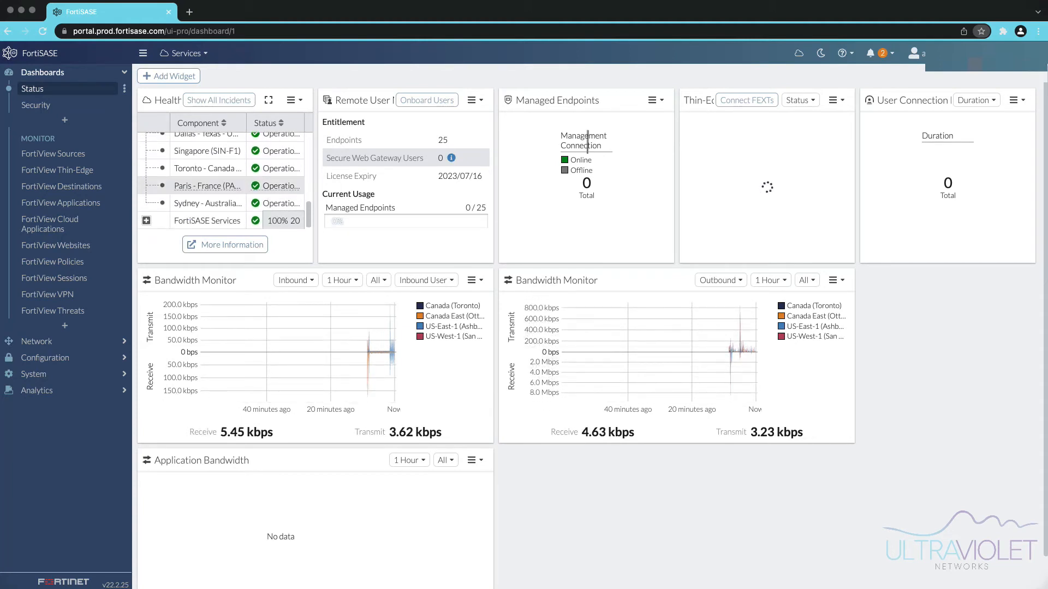
click(146, 221)
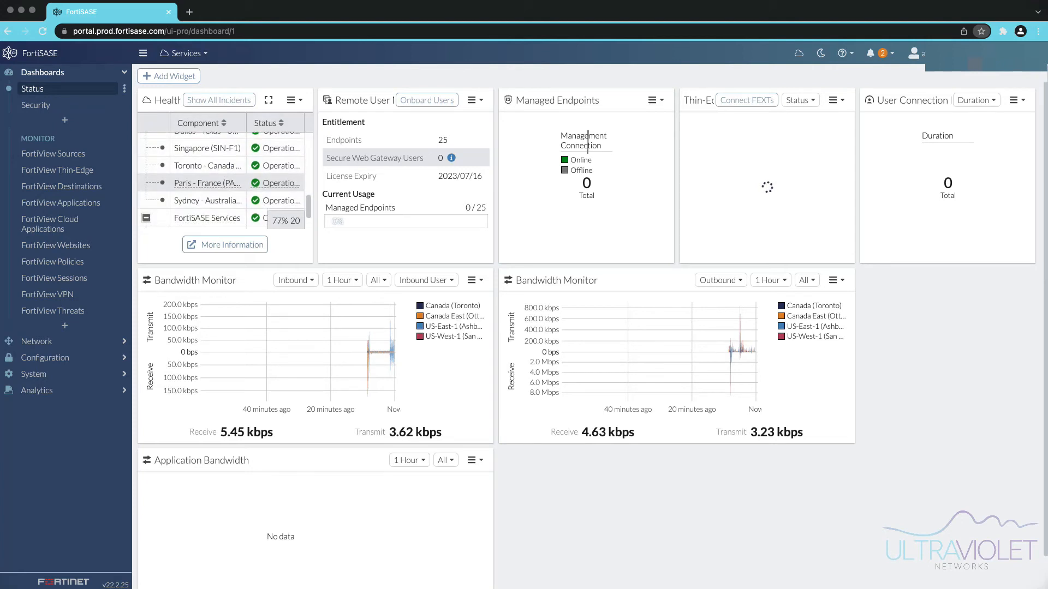
scroll(221, 180, up, 3)
scroll(221, 180, down, 3)
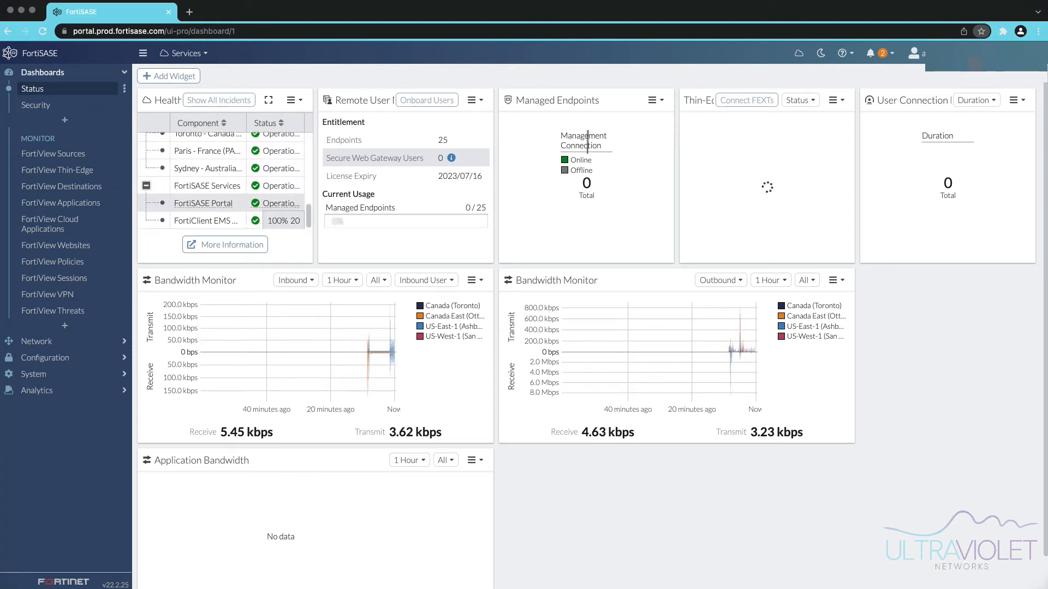
scroll(220, 180, up, 5)
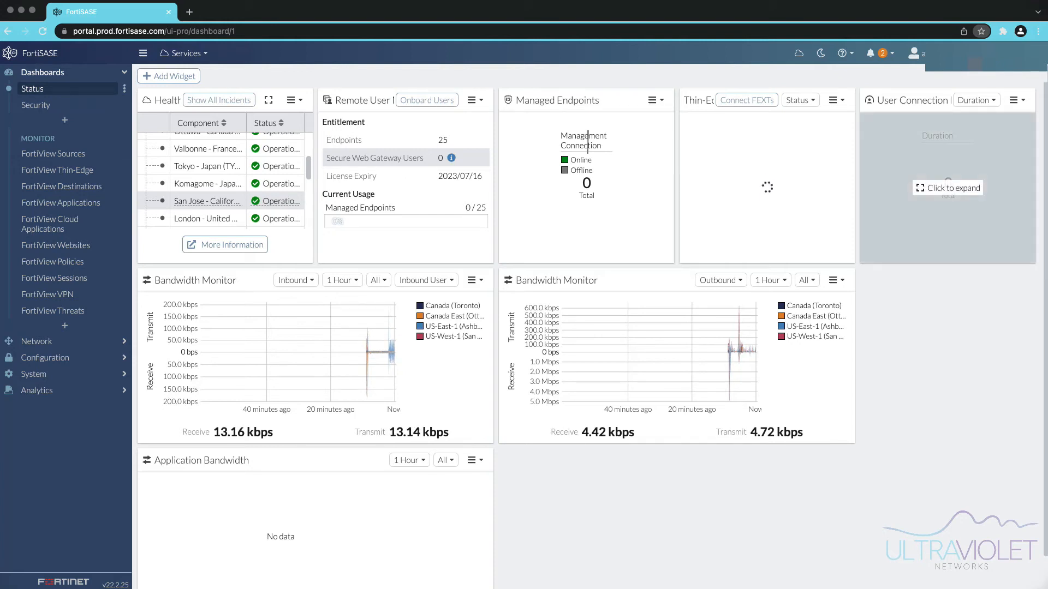
- Switch the portal to the dark theme and open the Security dashboard
click(820, 53)
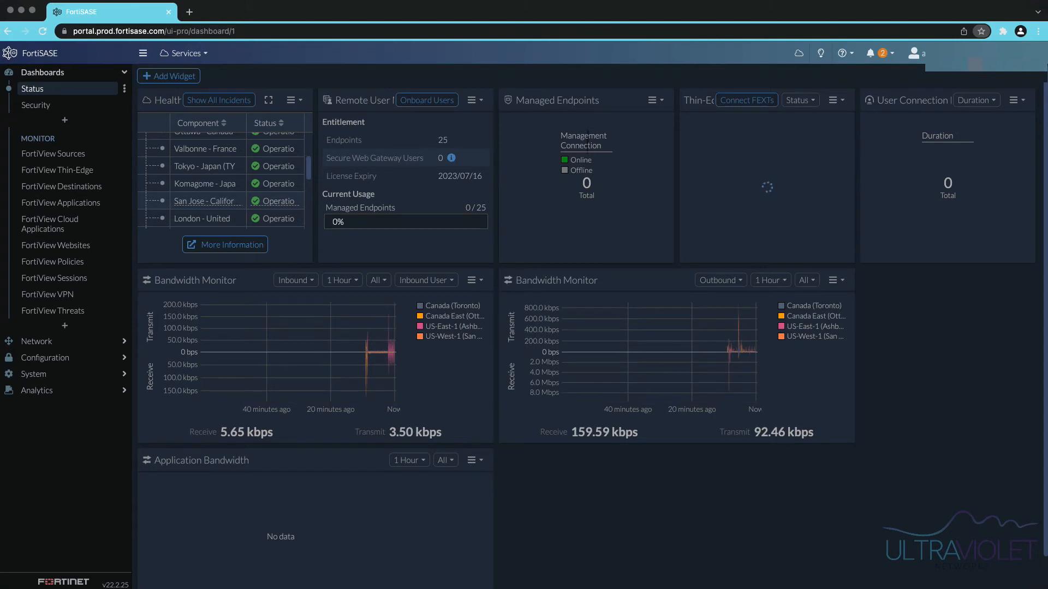
click(36, 105)
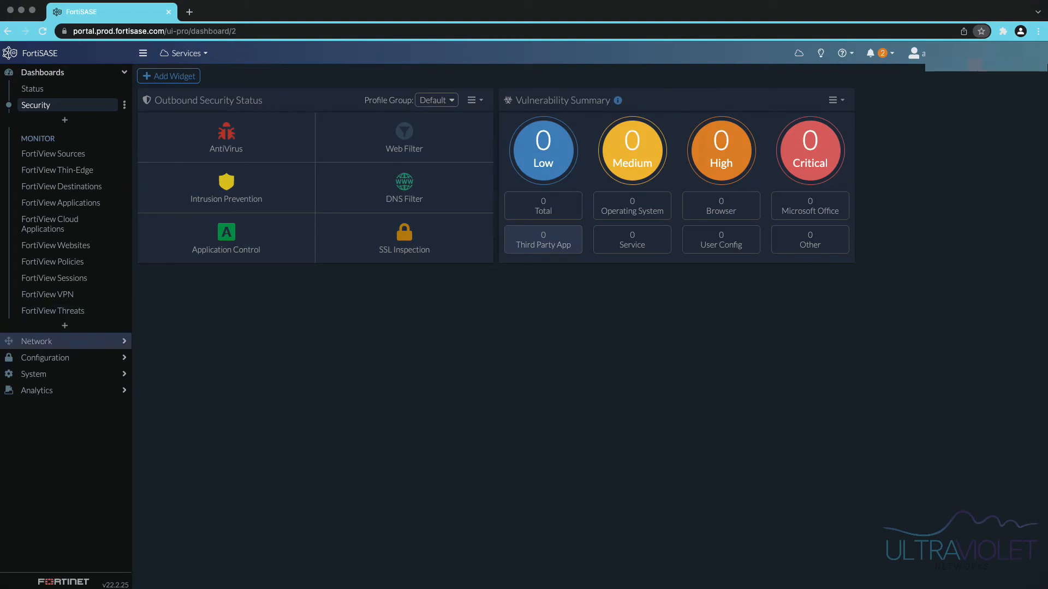
- View the network Asset Map and the Thin-Edge (Beta) page
click(36, 341)
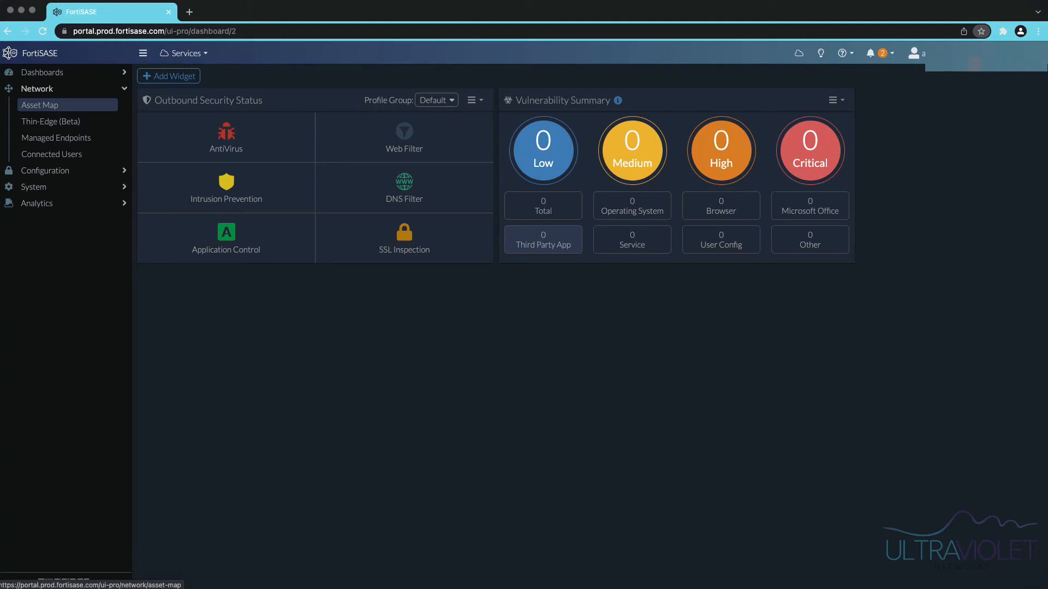
click(40, 105)
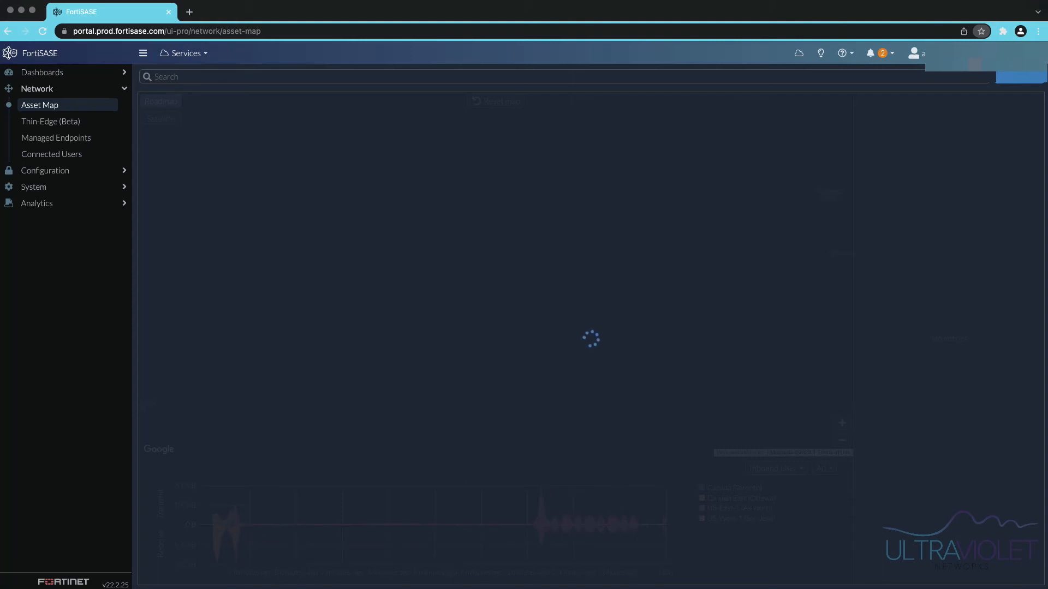
click(51, 121)
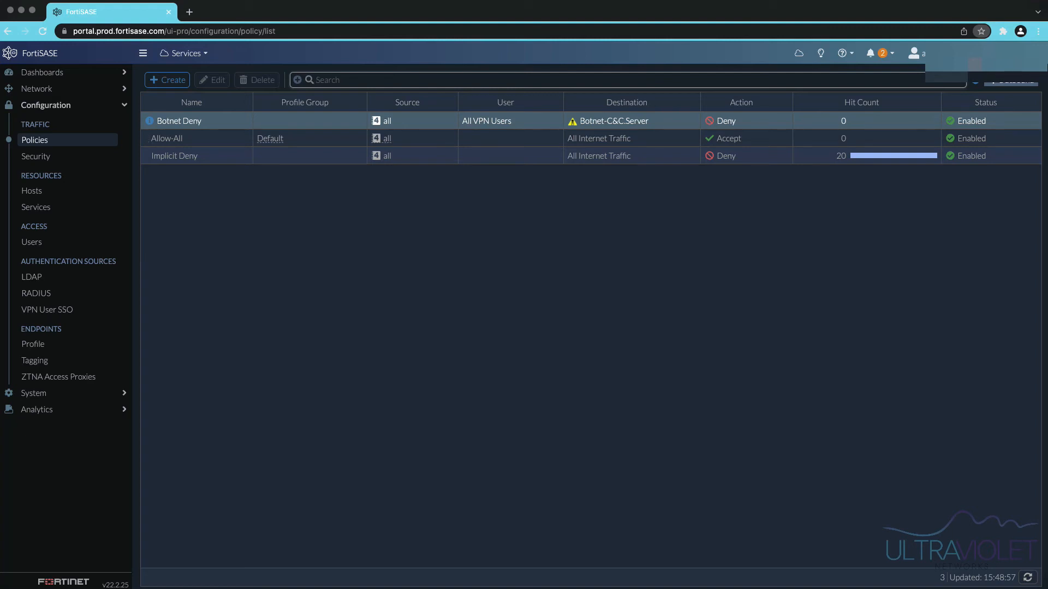
- Examine the source and destination of the Botnet Deny policy and select the Allow-All policy
mouse_move(614, 122)
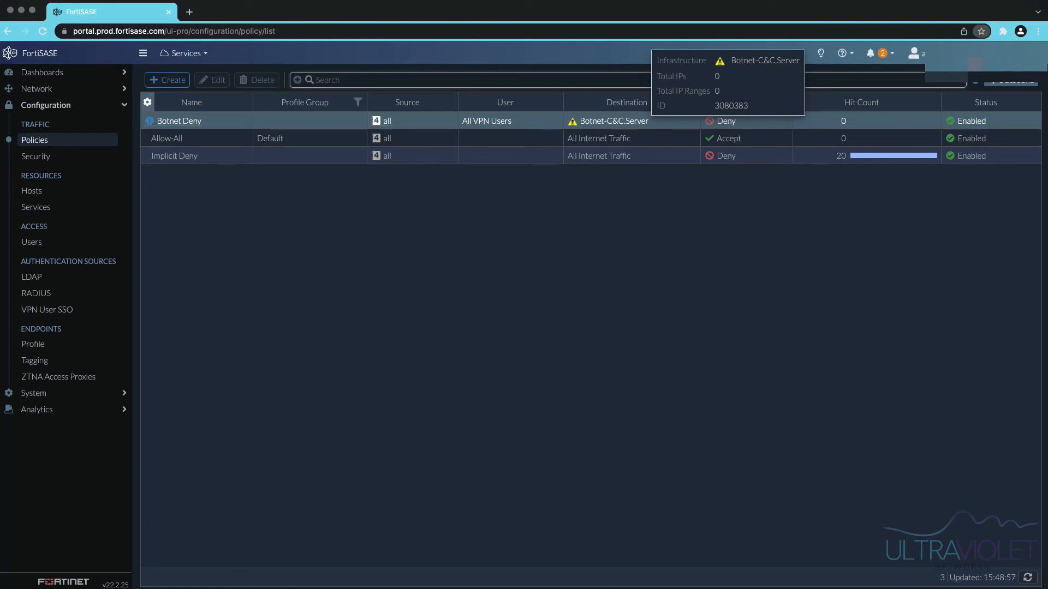
mouse_move(387, 121)
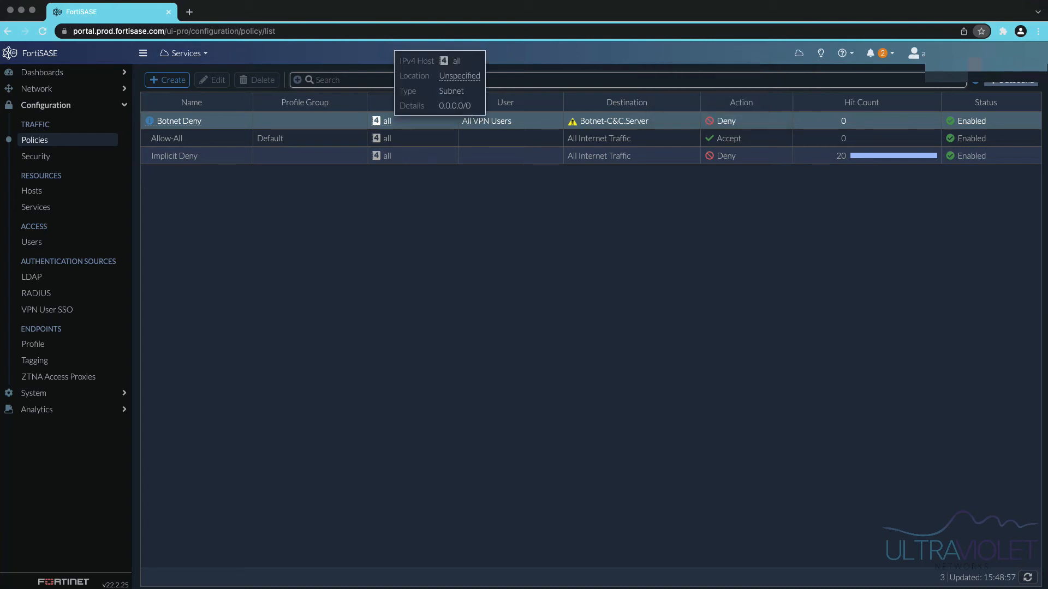
mouse_move(615, 121)
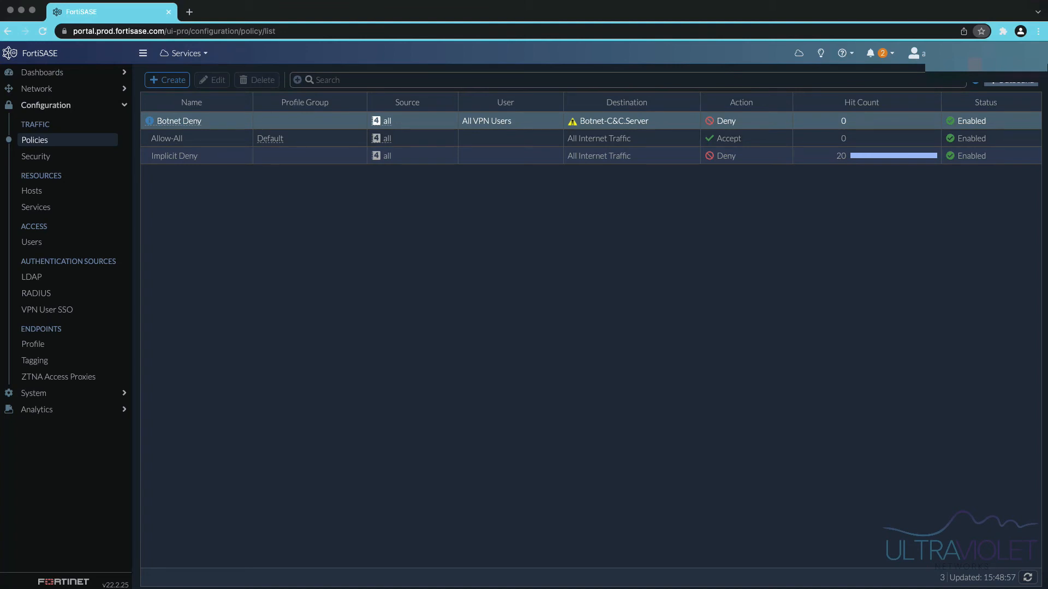
click(599, 138)
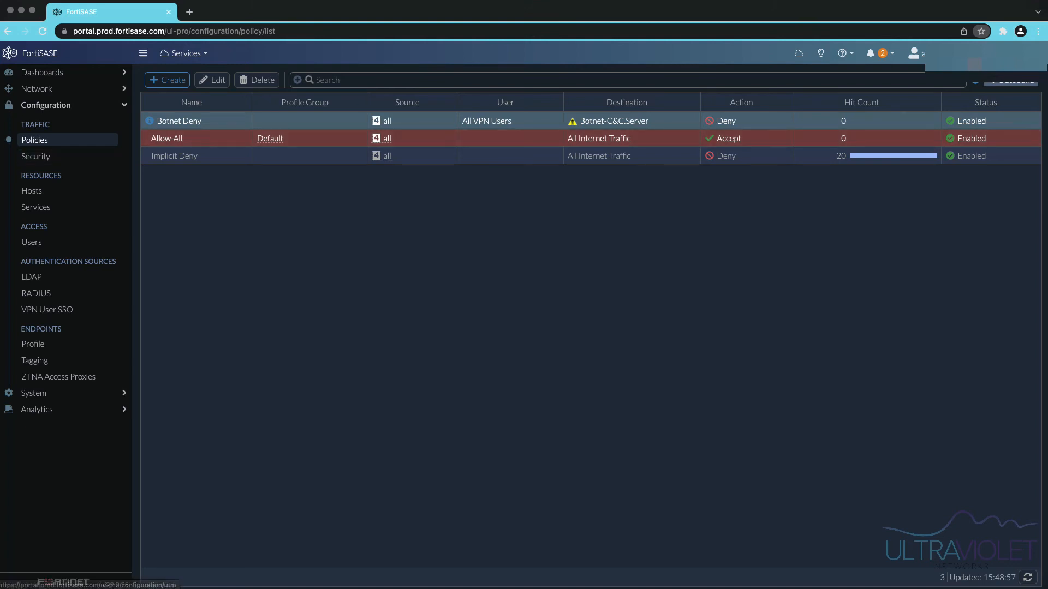
- Create a security profile group named Ultraviolet_Profile and make it the displayed profile group
click(35, 156)
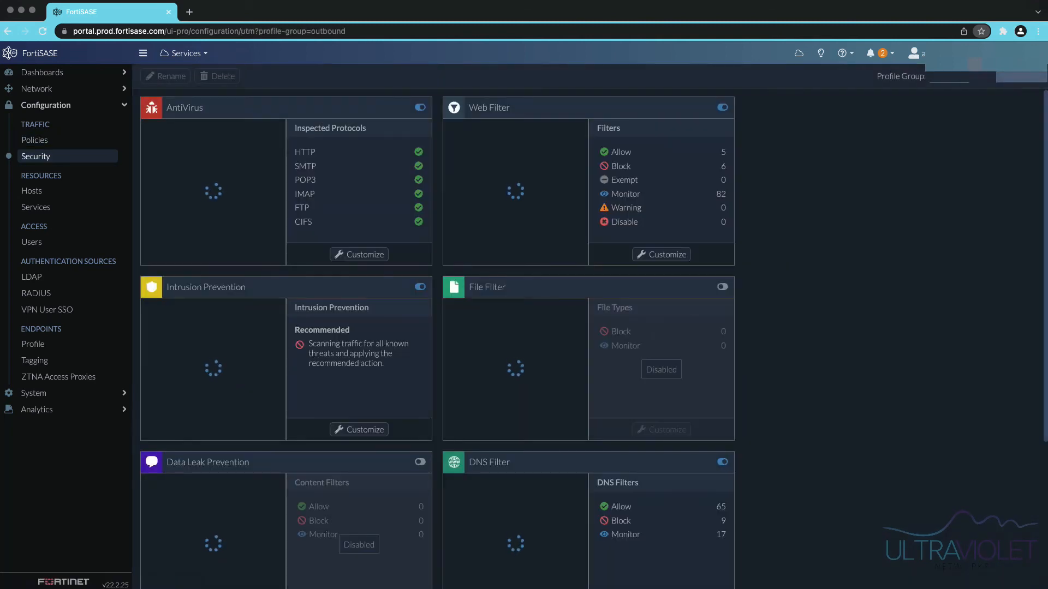
click(949, 76)
click(945, 94)
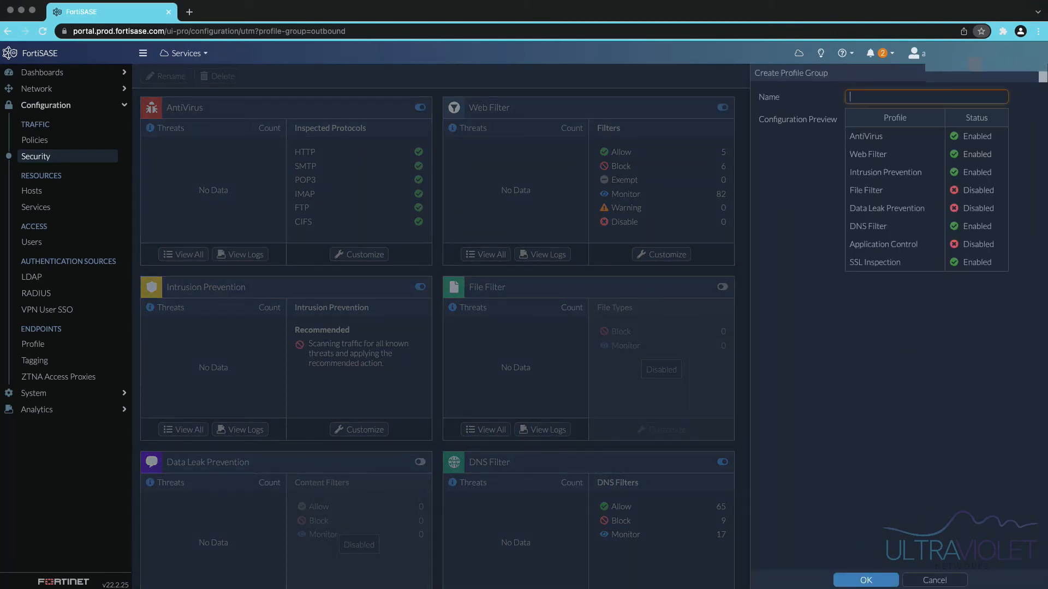
text(Ultrav)
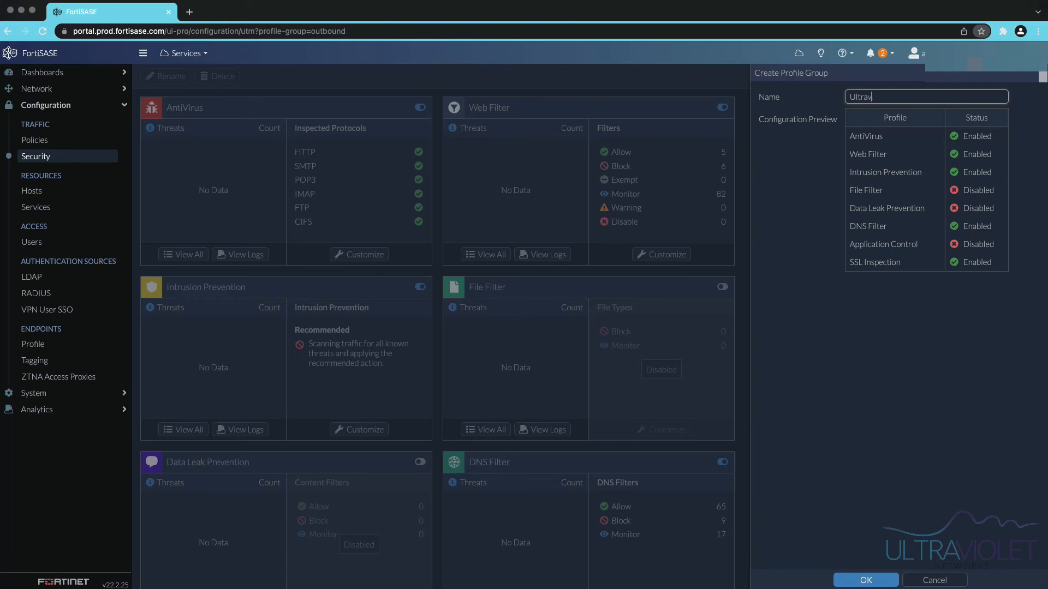
text(iolet_Profile)
key(Return)
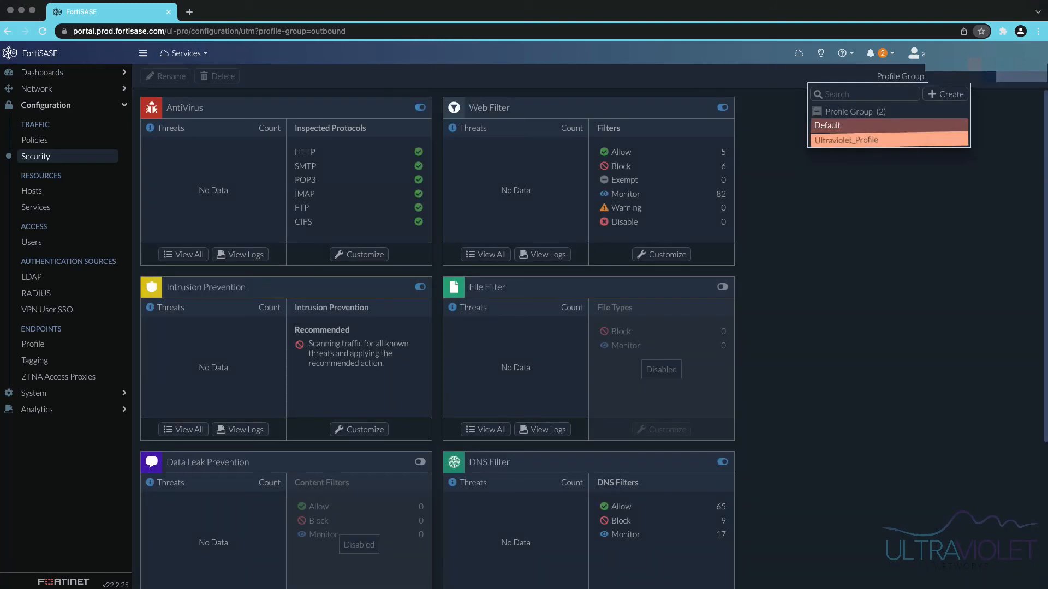
click(888, 139)
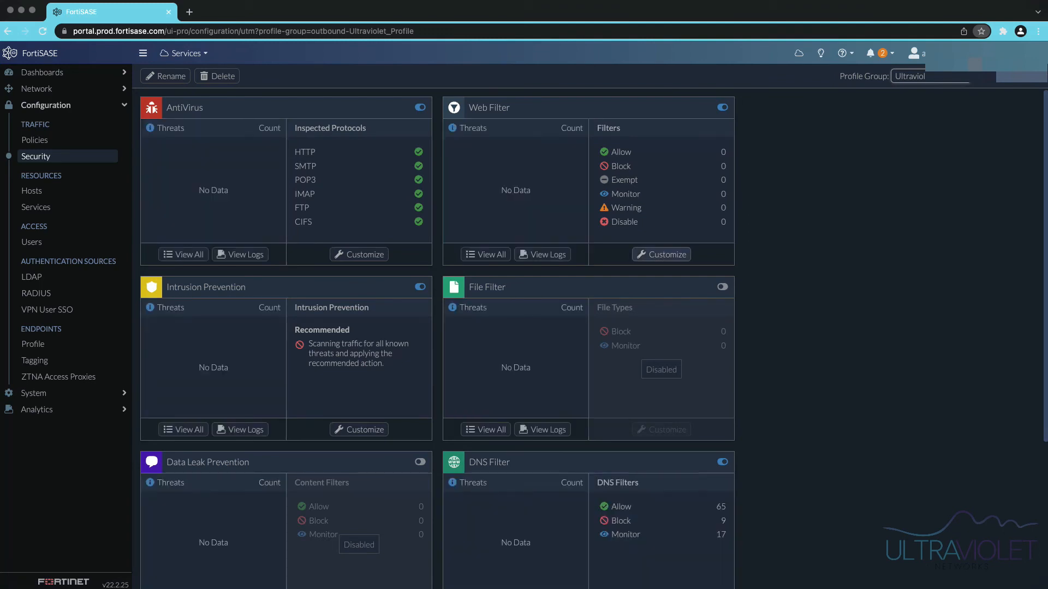
- Enable the FortiGuard category-based filter in the web filter settings of Ultraviolet_Profile
click(660, 254)
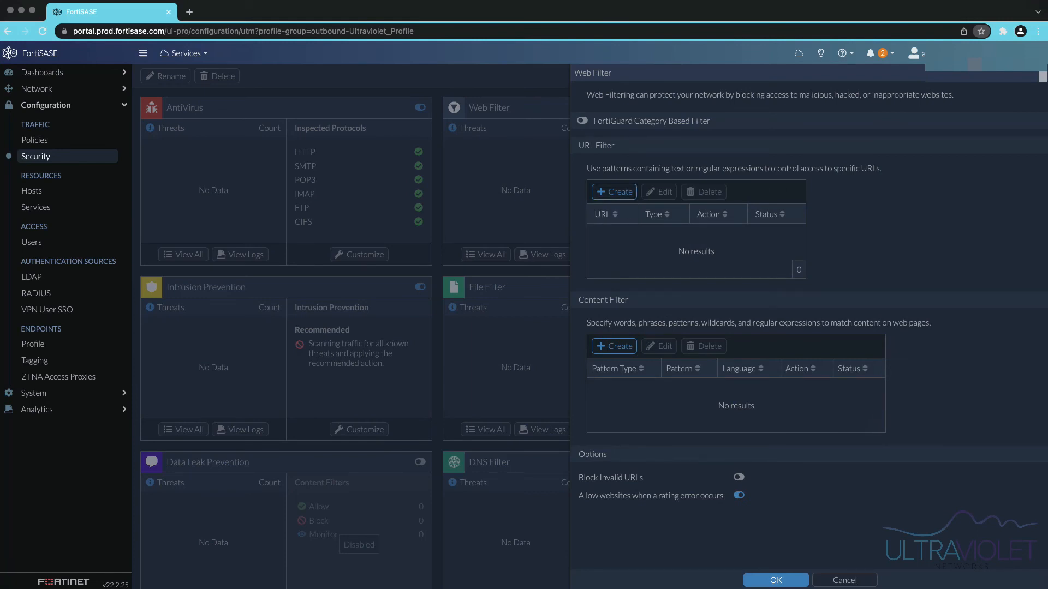
click(582, 121)
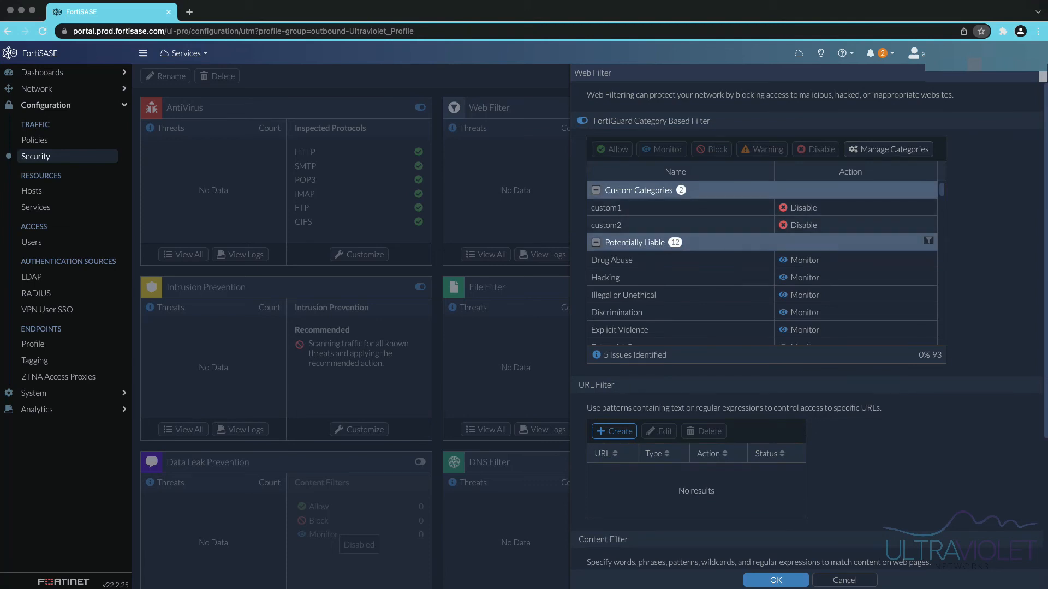
- Set all Bandwidth Consuming categories in the web filter to Monitor
scroll(762, 262, down, 5)
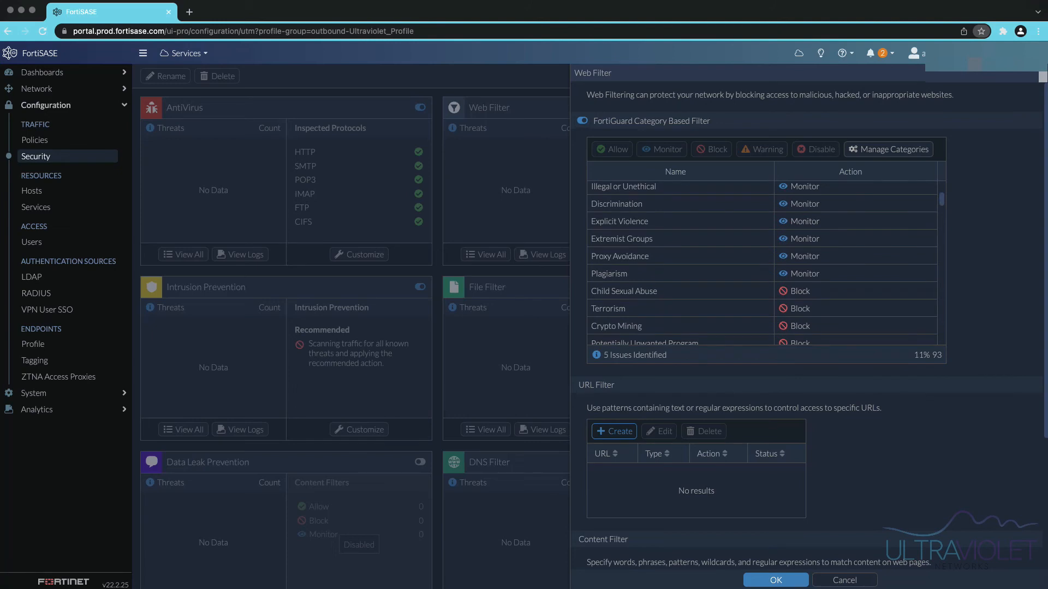
scroll(761, 262, up, 4)
scroll(762, 262, down, 2)
scroll(762, 262, down, 5)
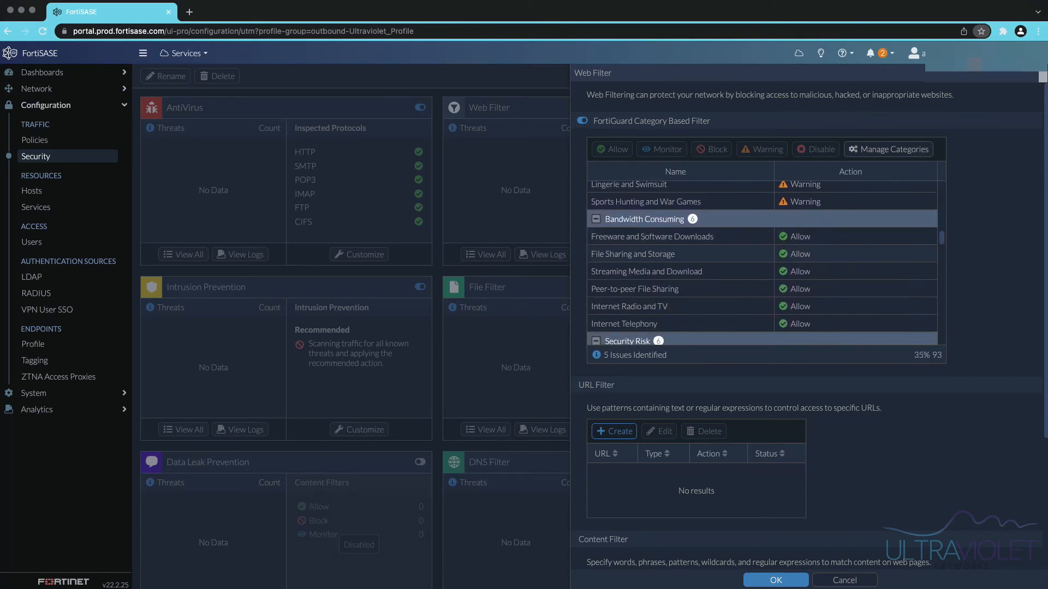
click(761, 237)
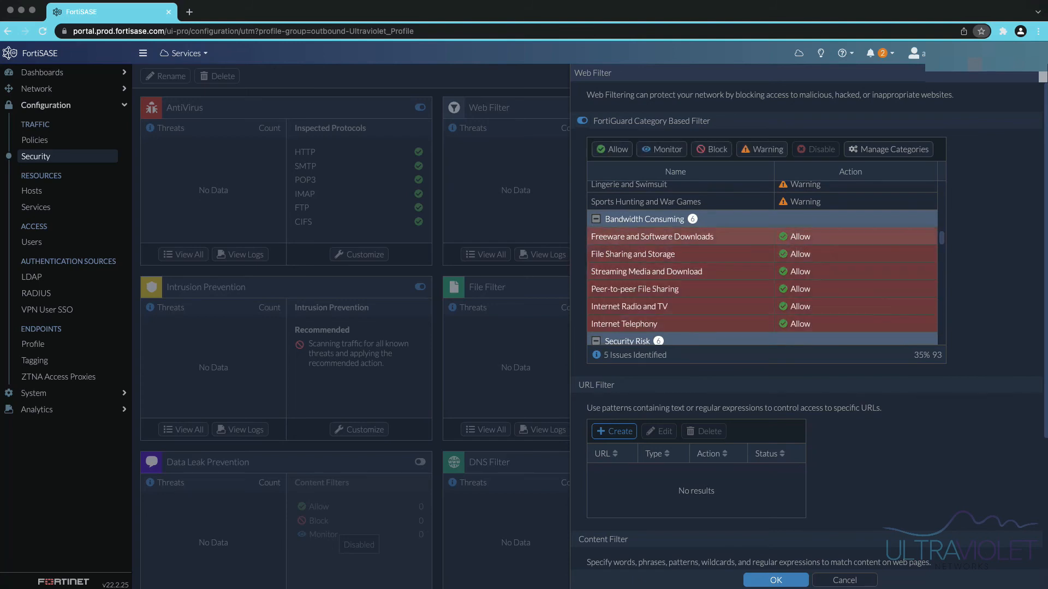
click(662, 150)
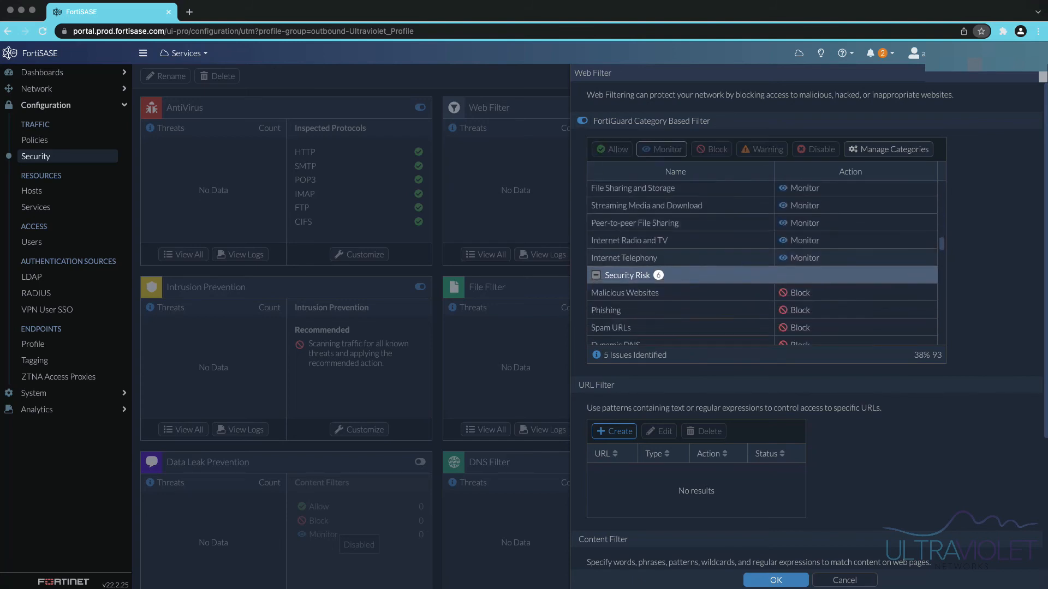
- Review the actions of the remaining web filter categories down to Unrated and save the web filter settings
scroll(761, 262, down, 5)
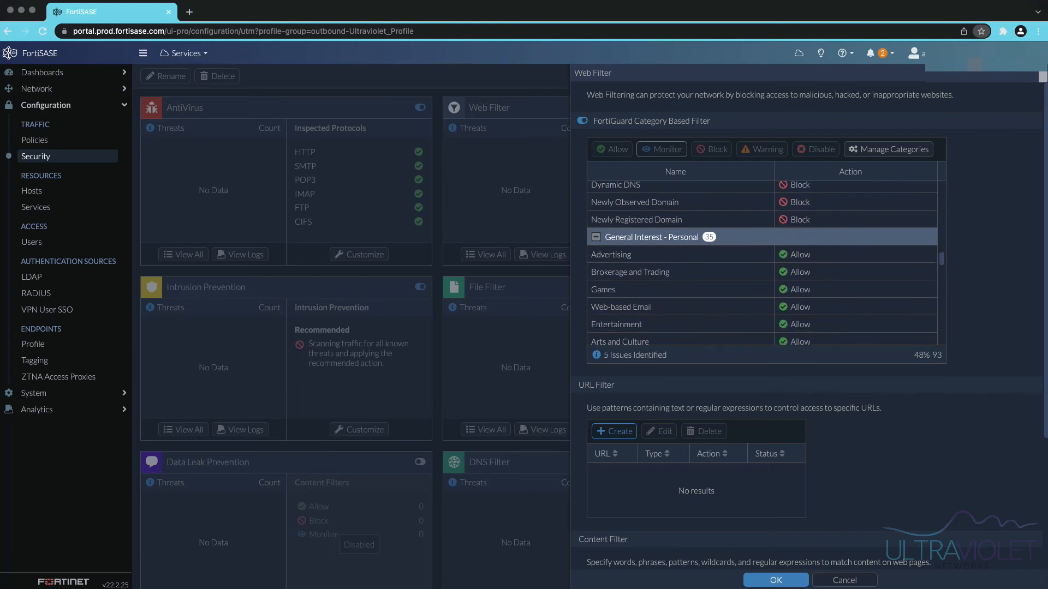
scroll(761, 262, down, 10)
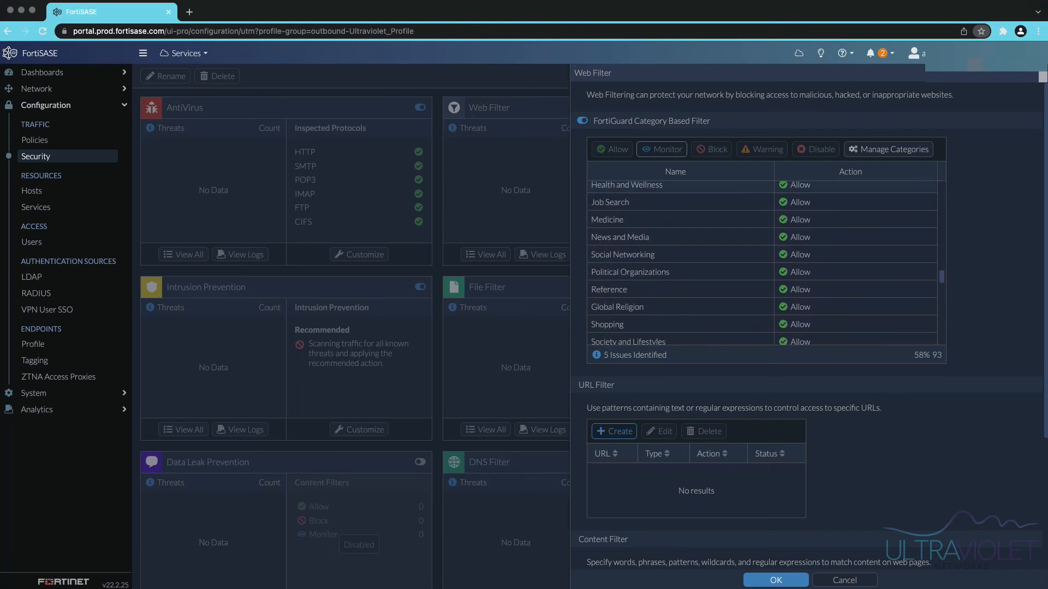
scroll(761, 262, down, 15)
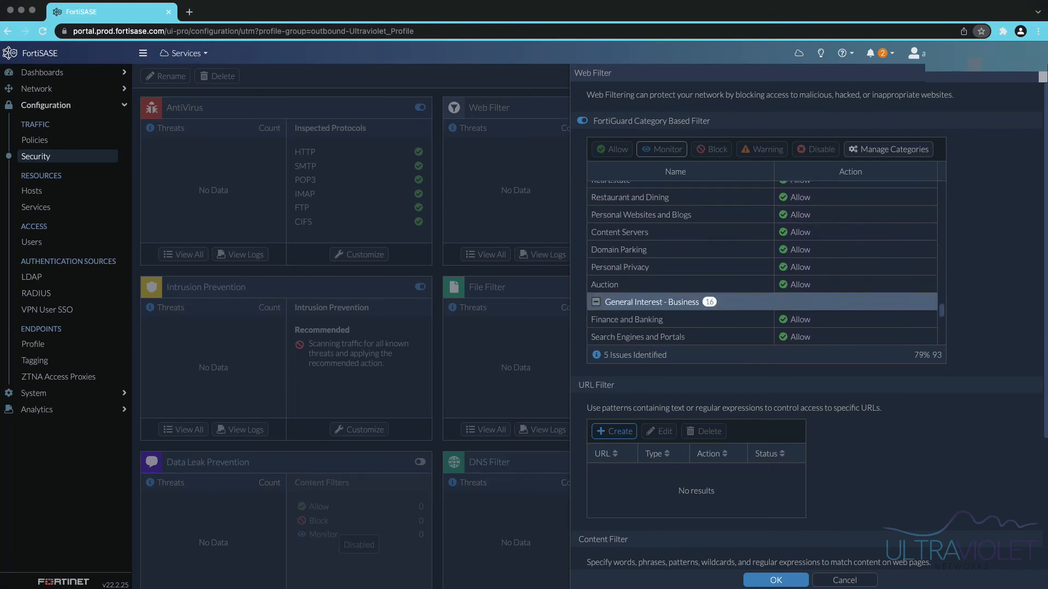
scroll(761, 262, down, 2)
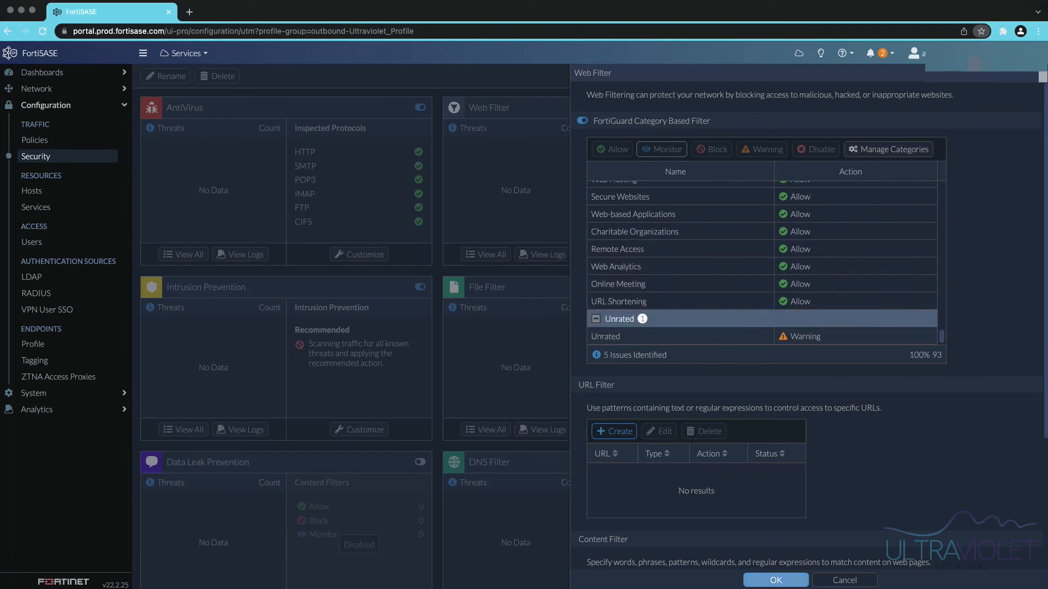
click(776, 580)
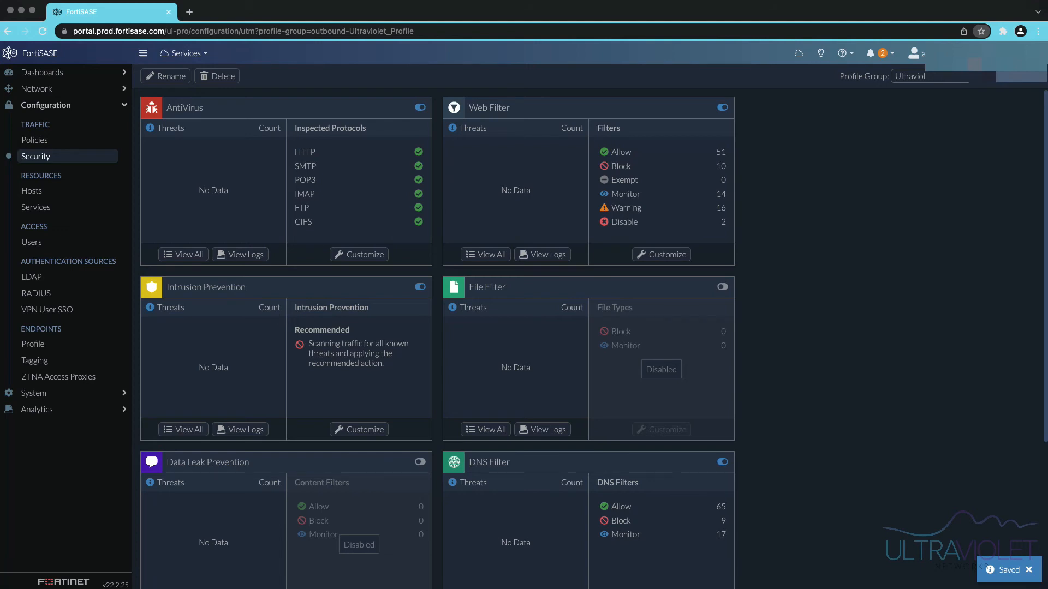
- Set the Intrusion Prevention profile to Critical and save it
click(360, 429)
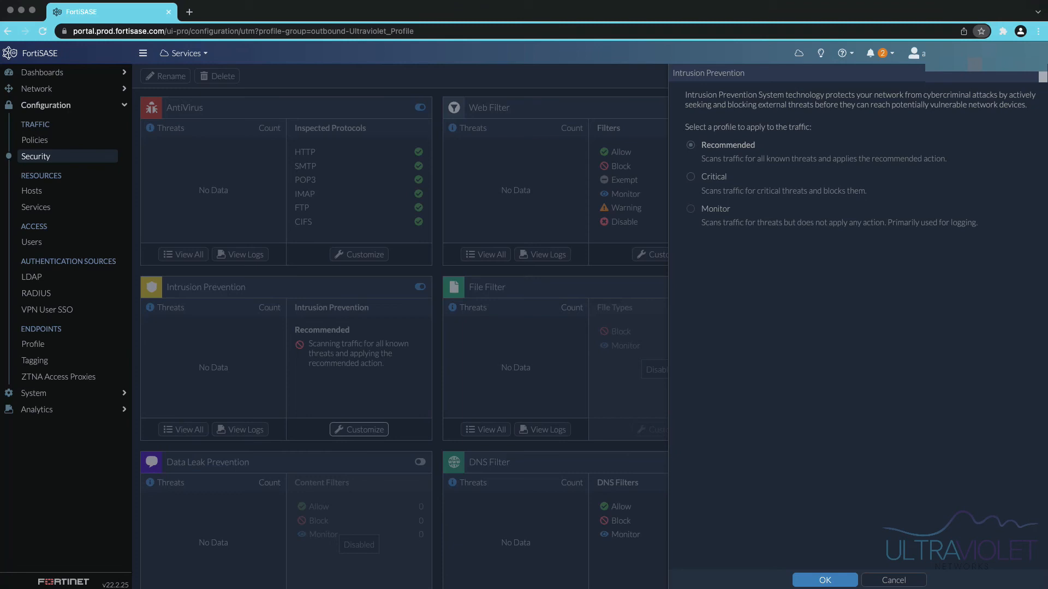
click(691, 177)
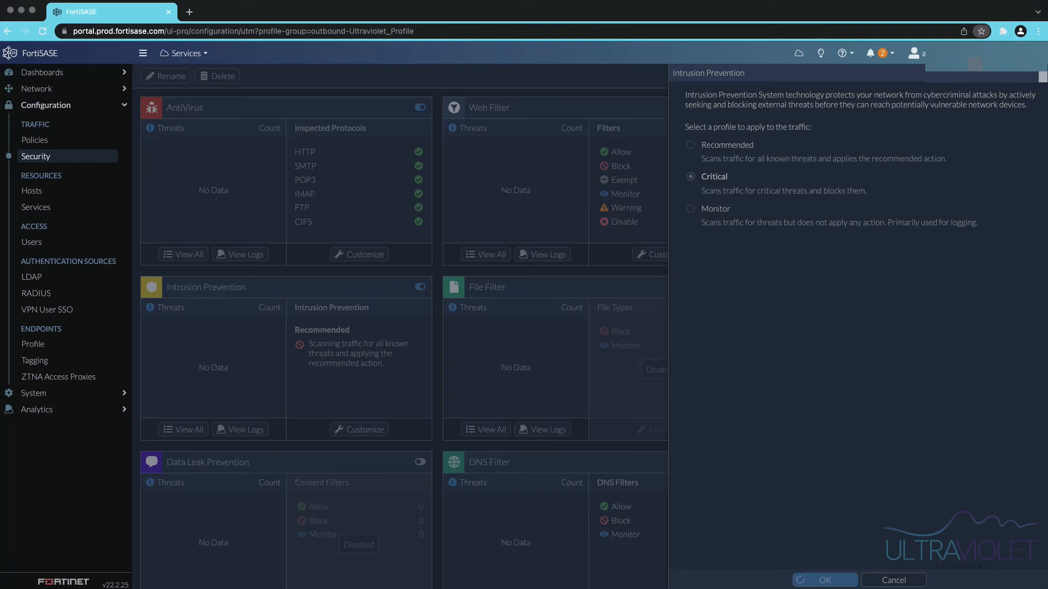
click(825, 580)
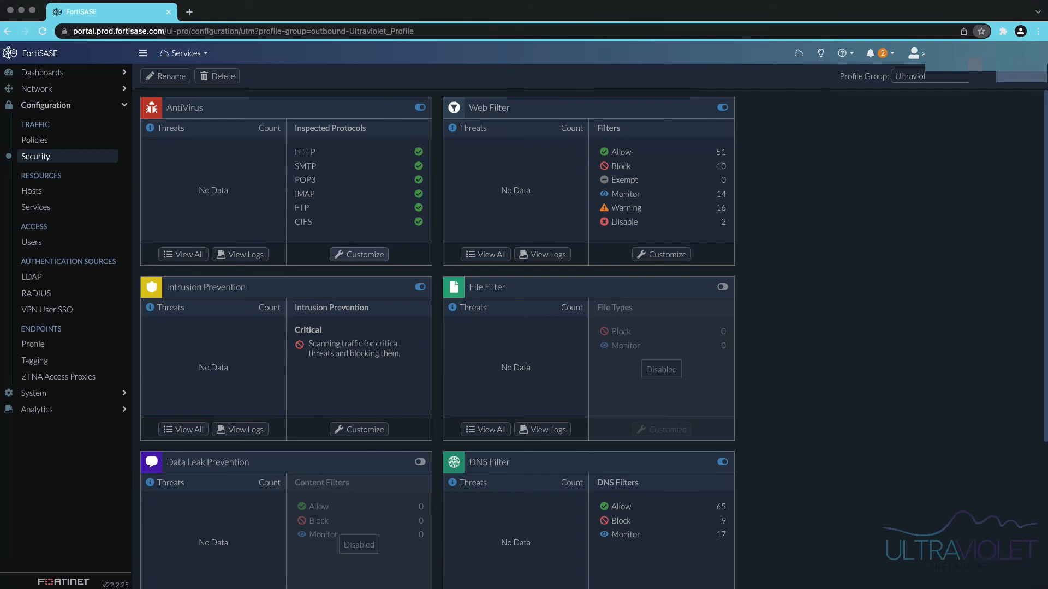
- Examine the protocols inspected by AntiVirus and the status of the other security features in the profile group
click(359, 254)
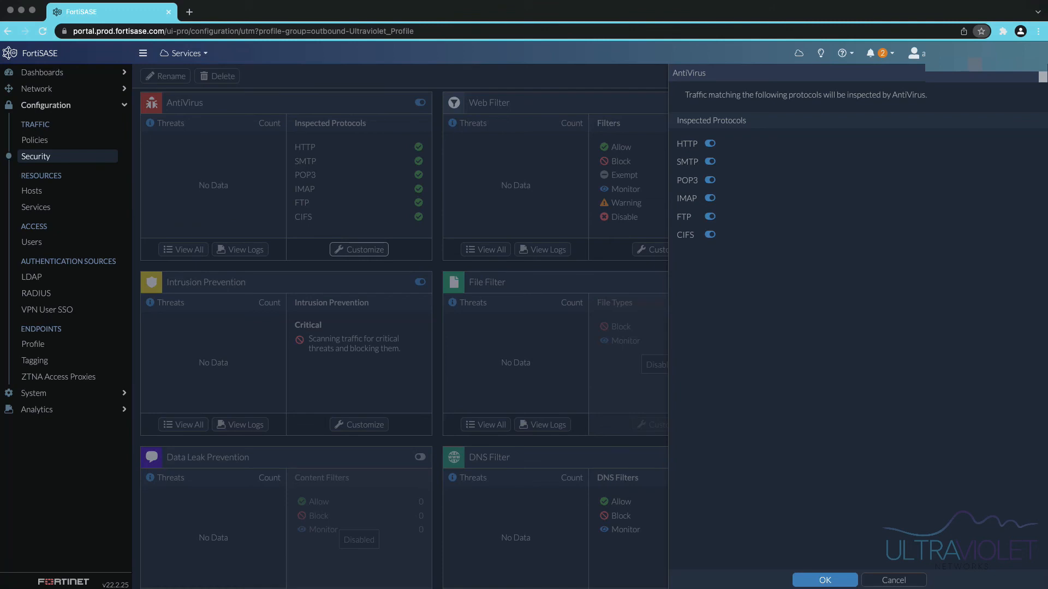
click(824, 580)
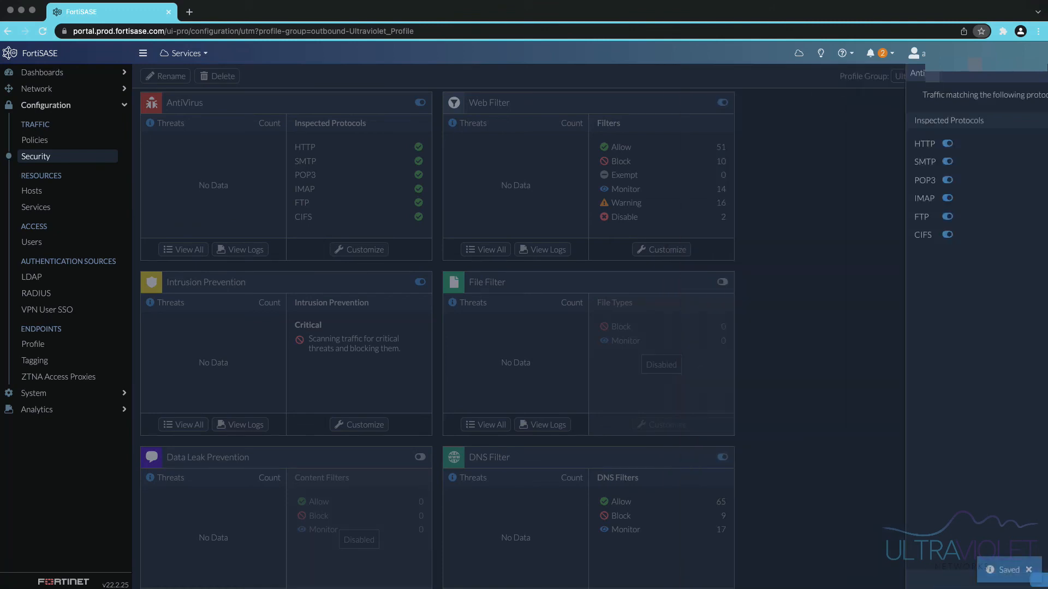
scroll(436, 338, down, 3)
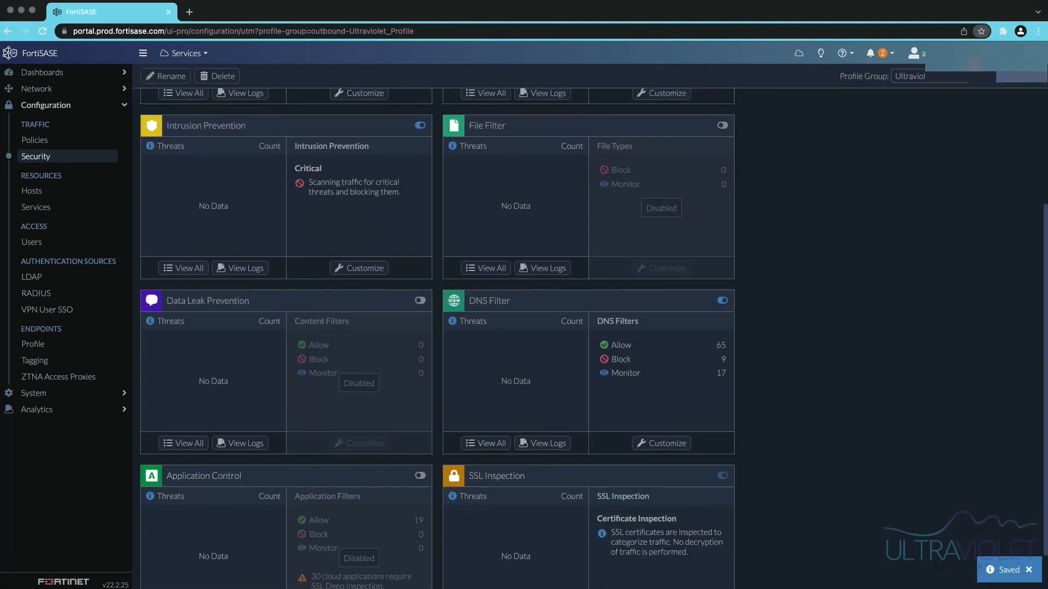
scroll(437, 338, down, 1)
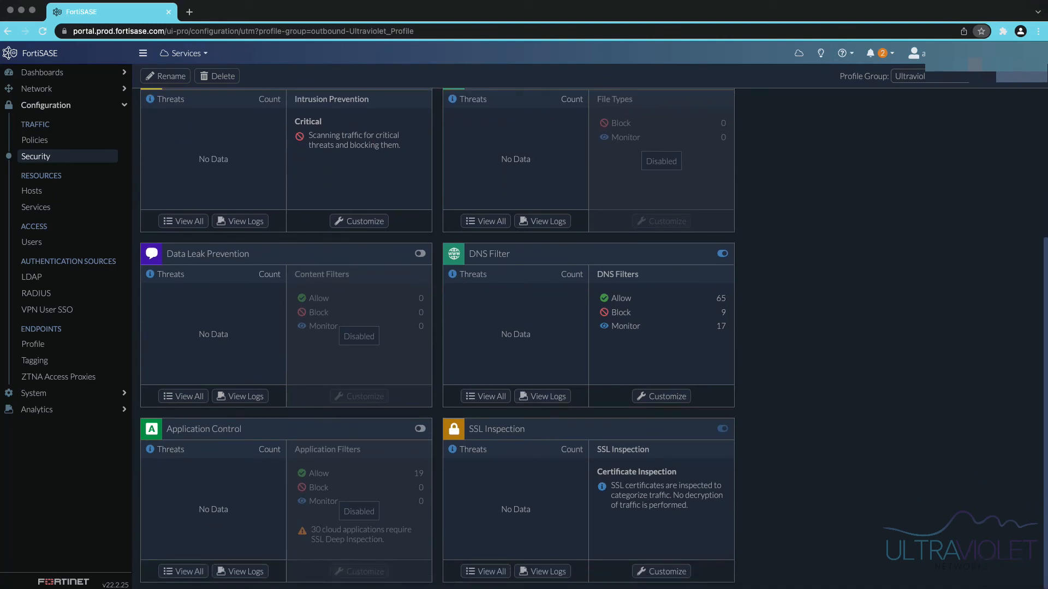
scroll(436, 338, up, 3)
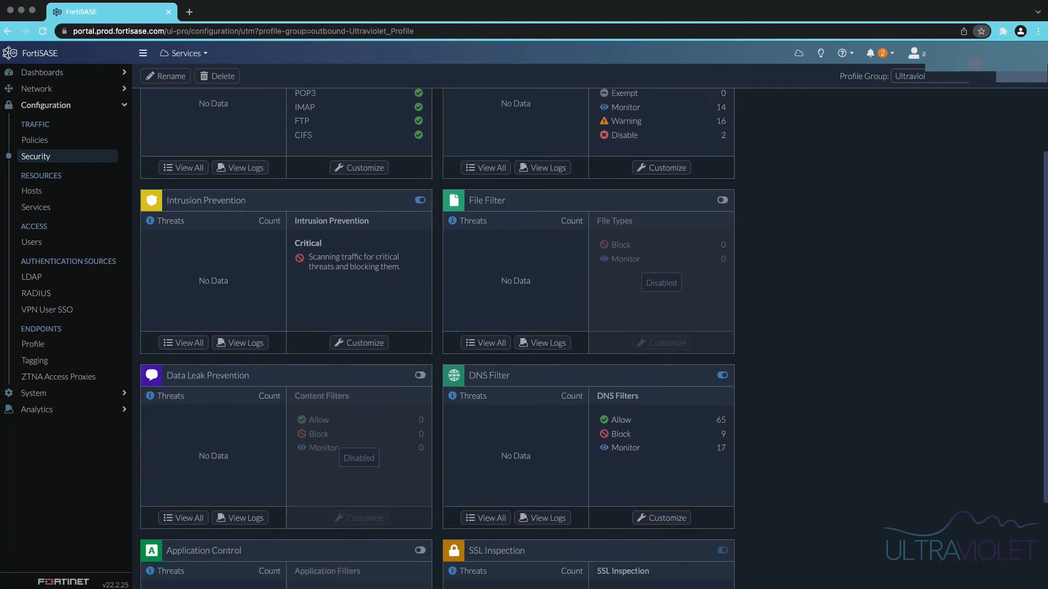
scroll(436, 339, down, 3)
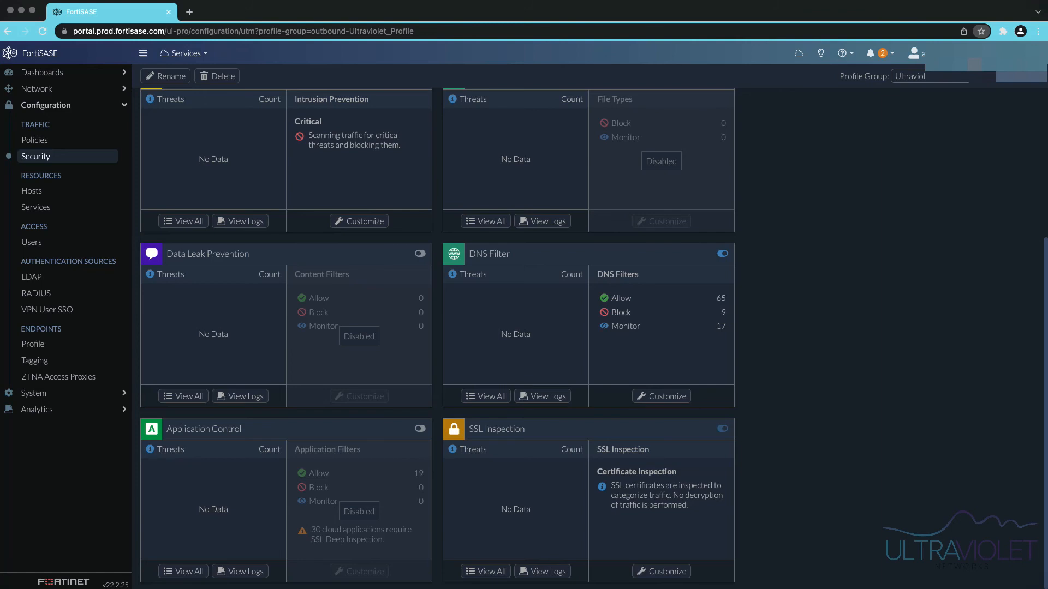
scroll(436, 338, up, 2)
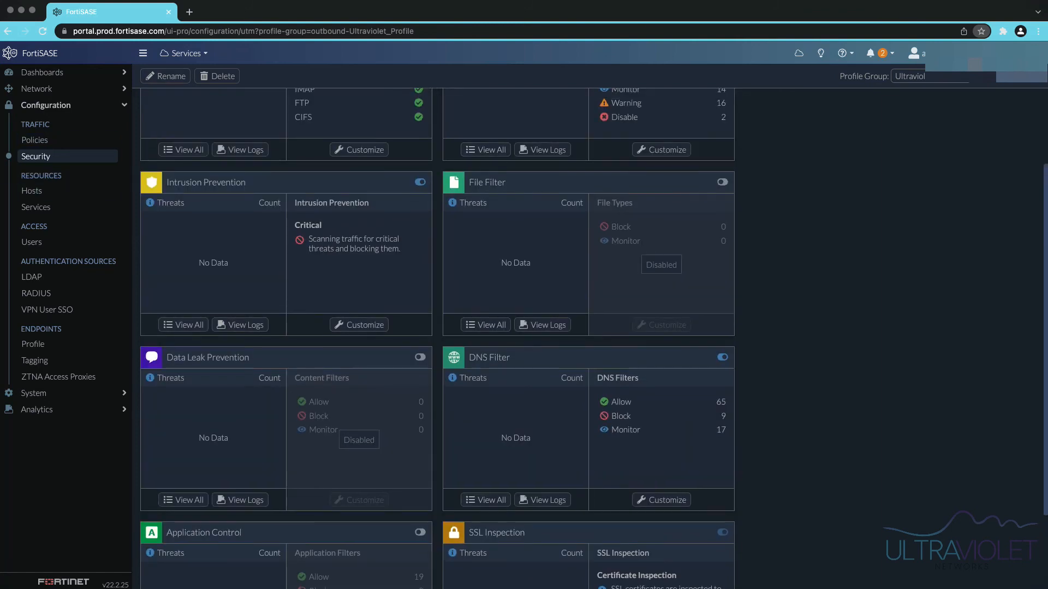
- Assign Ultraviolet_Profile as the specified profile group of the Allow-All policy and save the policy
click(35, 139)
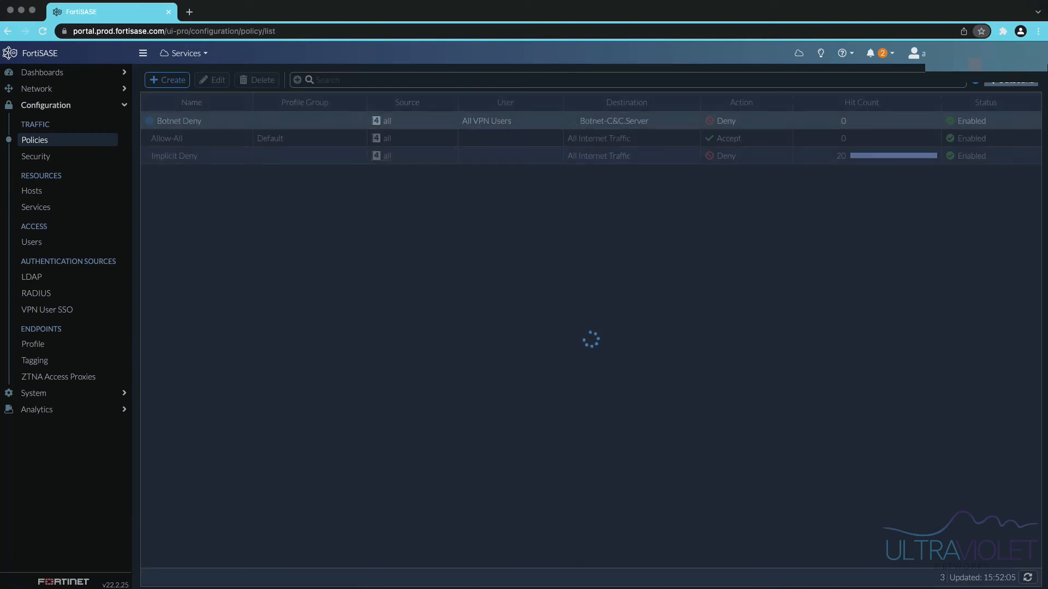
click(167, 138)
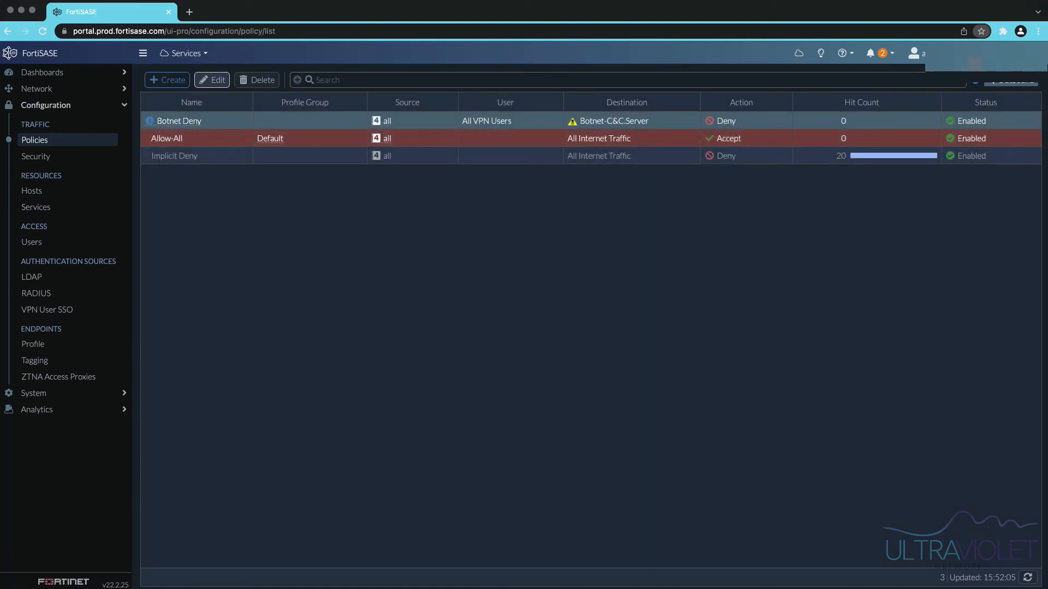
click(212, 80)
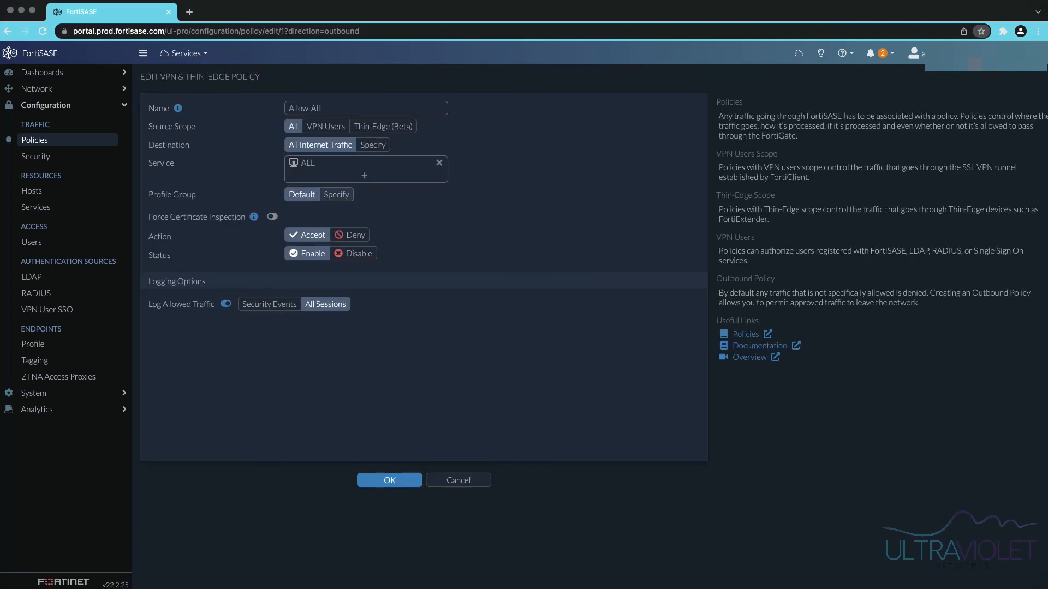
click(336, 195)
click(366, 213)
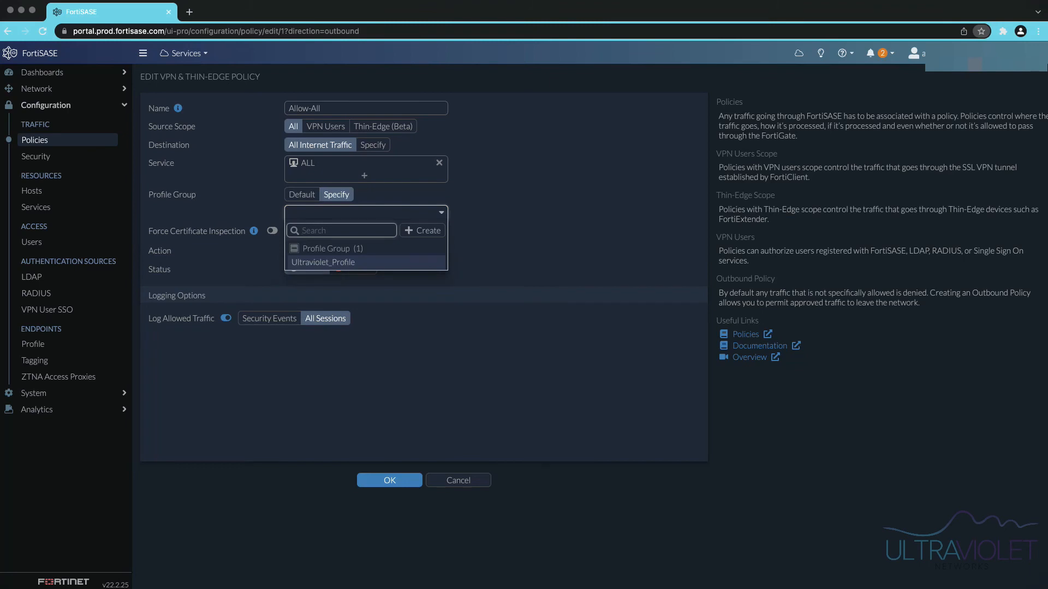
click(323, 262)
click(390, 480)
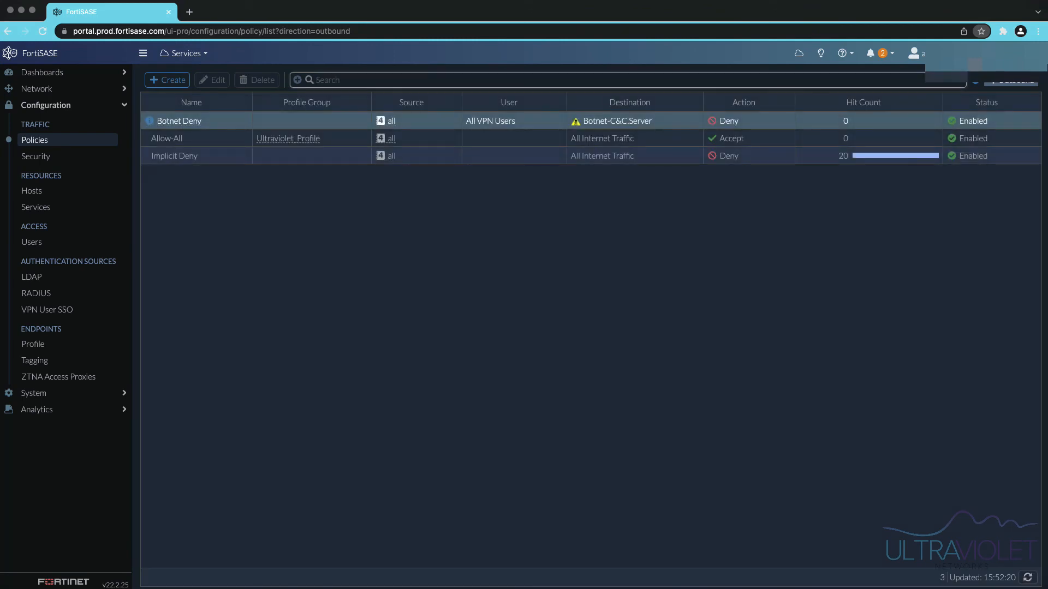
click(147, 102)
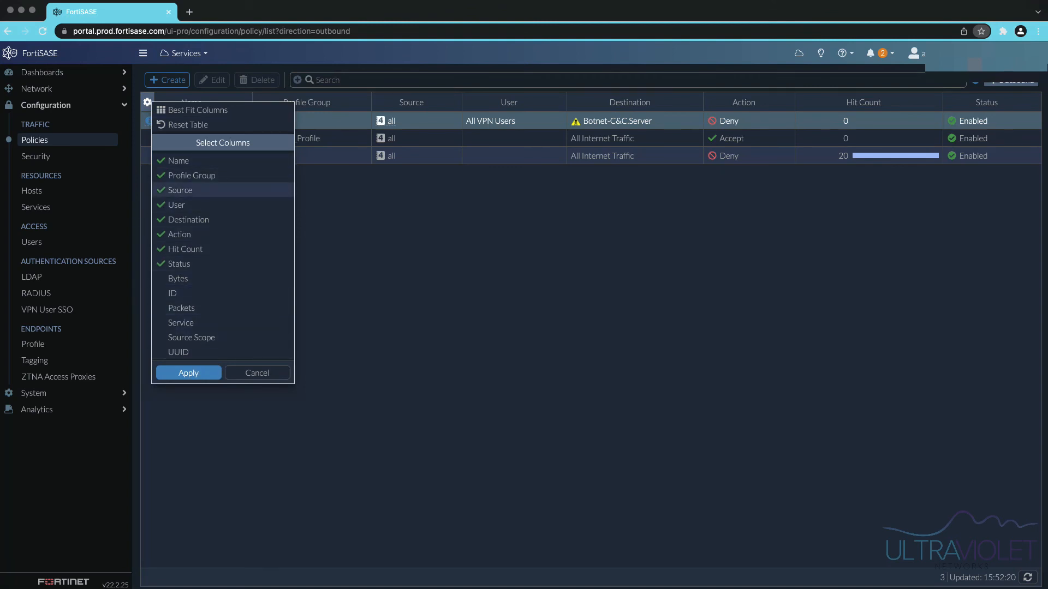
click(334, 191)
mouse_move(316, 139)
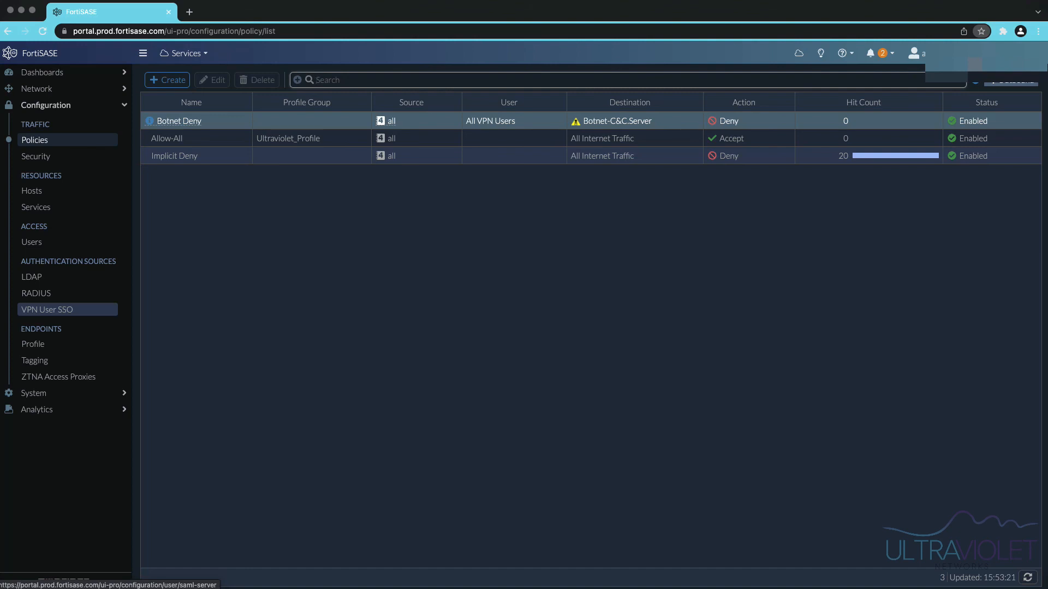
- Start a new user of the type User that authenticates with FortiSASE directly, and enable its password option
click(32, 241)
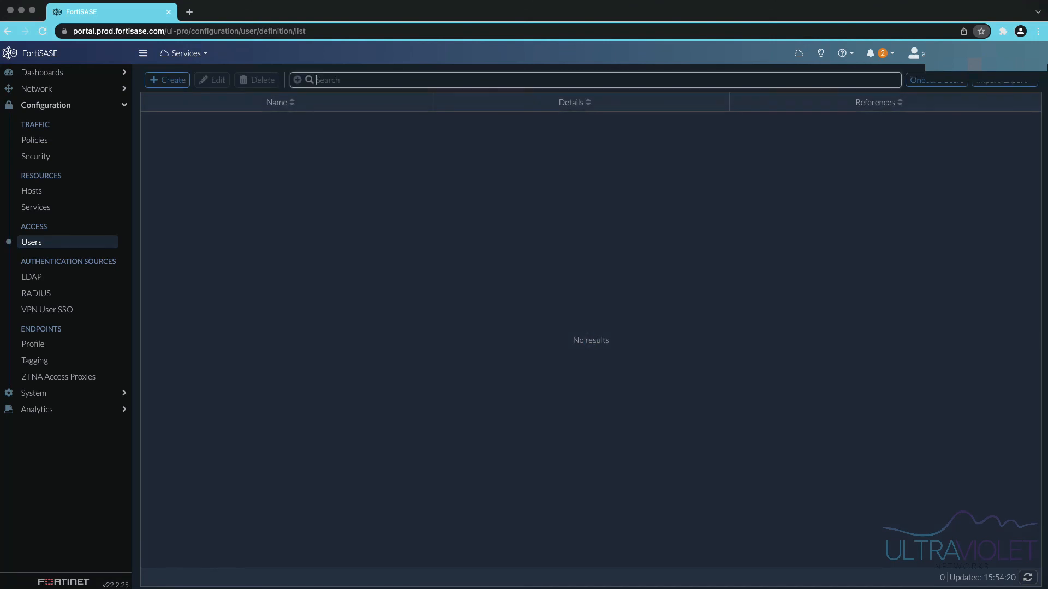
click(167, 79)
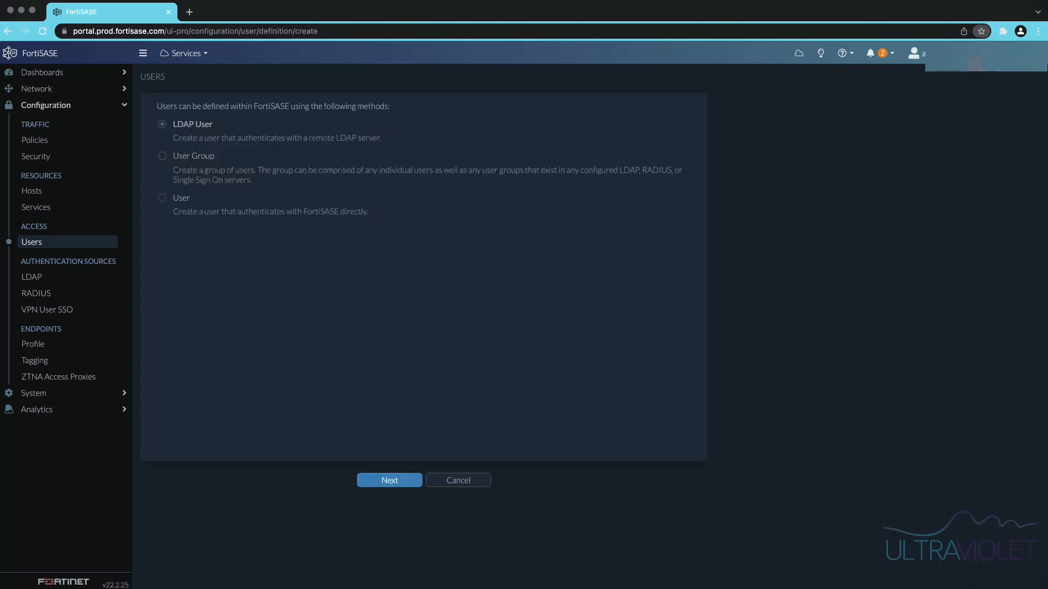
click(163, 198)
click(389, 480)
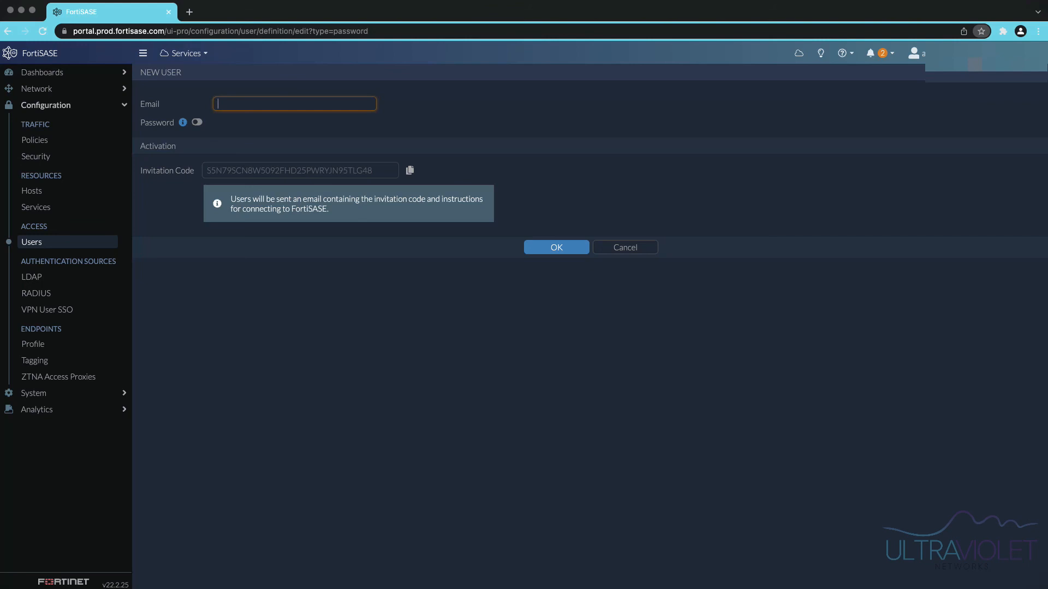
click(197, 122)
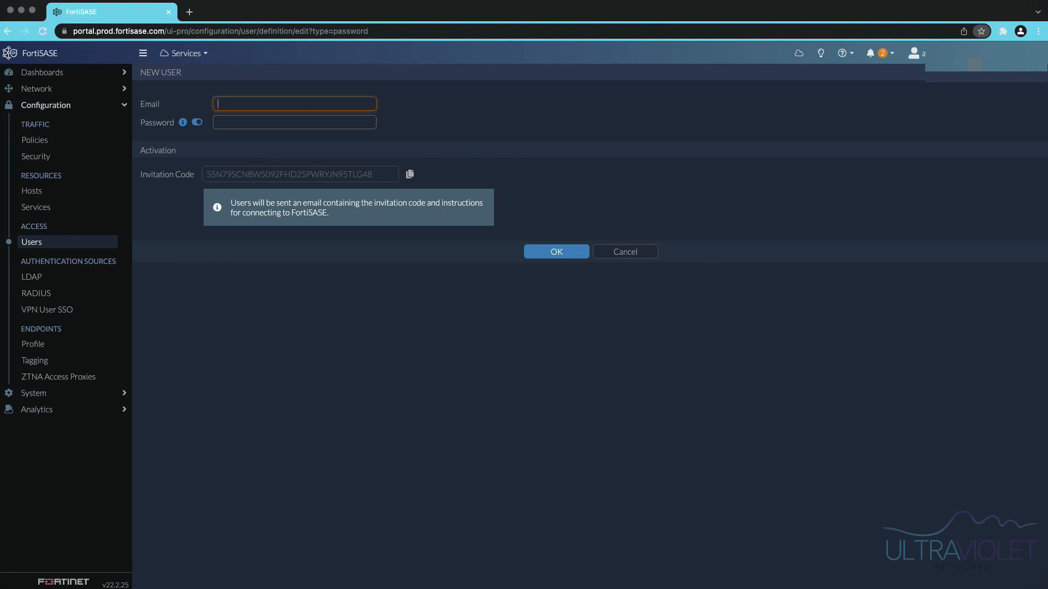
drag(374, 175, 204, 175)
click(183, 191)
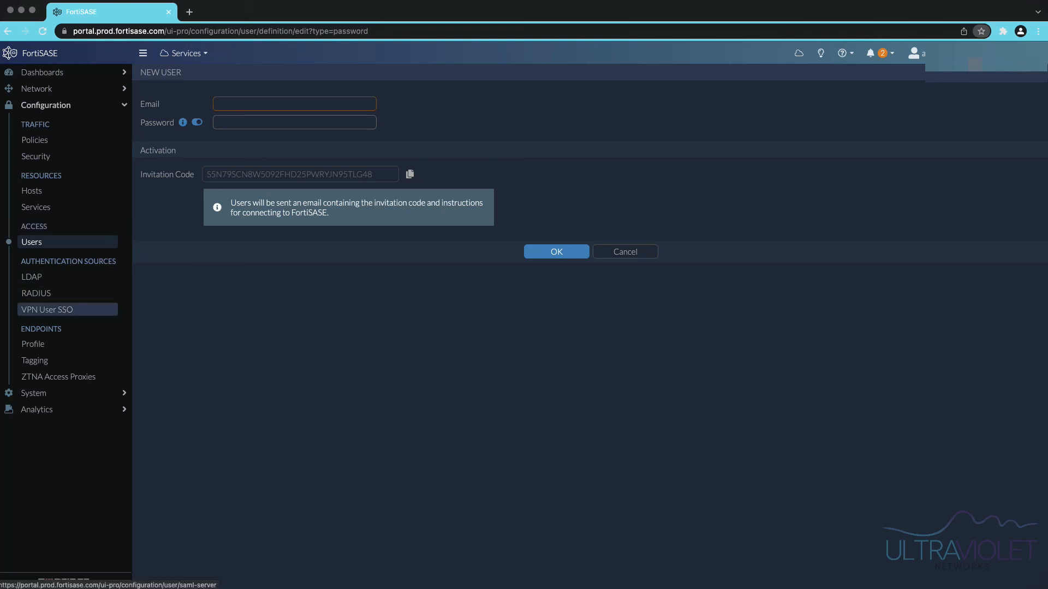
- Examine the VPN User SSO setup through the Configure Service Provider stage, including the IdP certificate choices
click(47, 309)
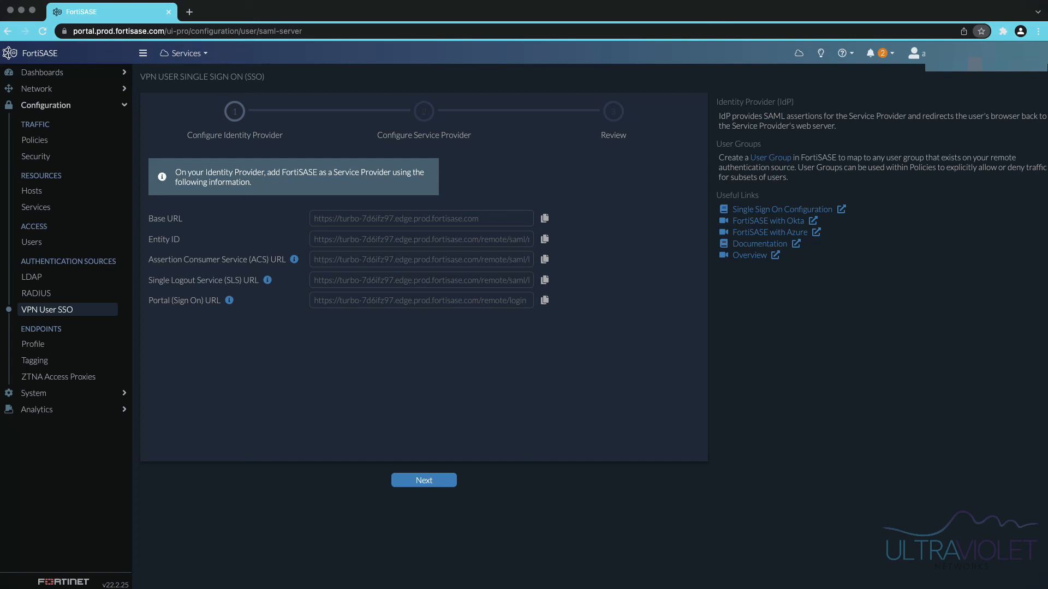
click(424, 480)
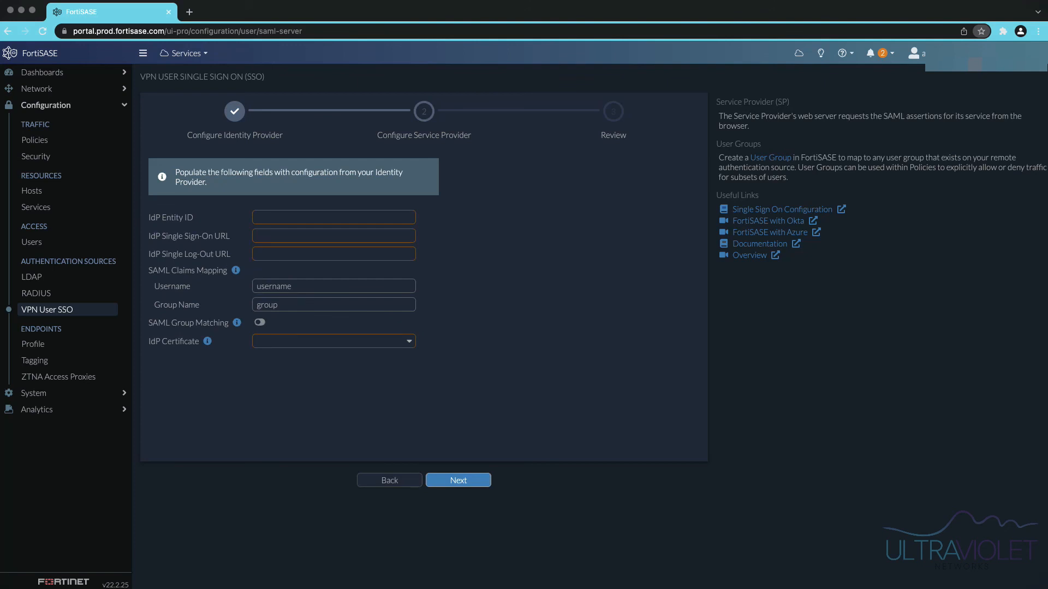
click(333, 341)
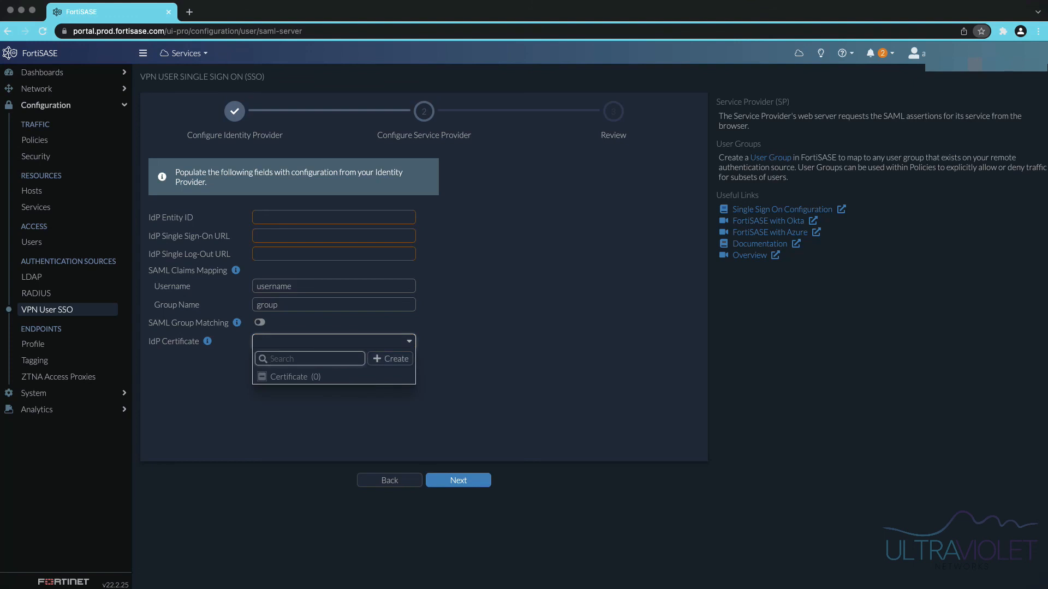
key(Escape)
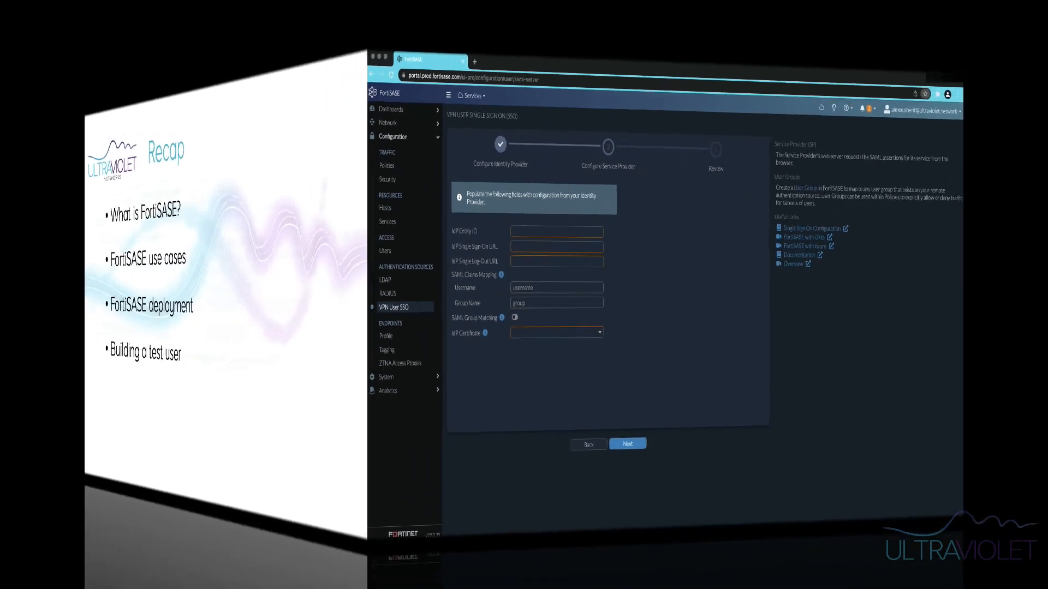